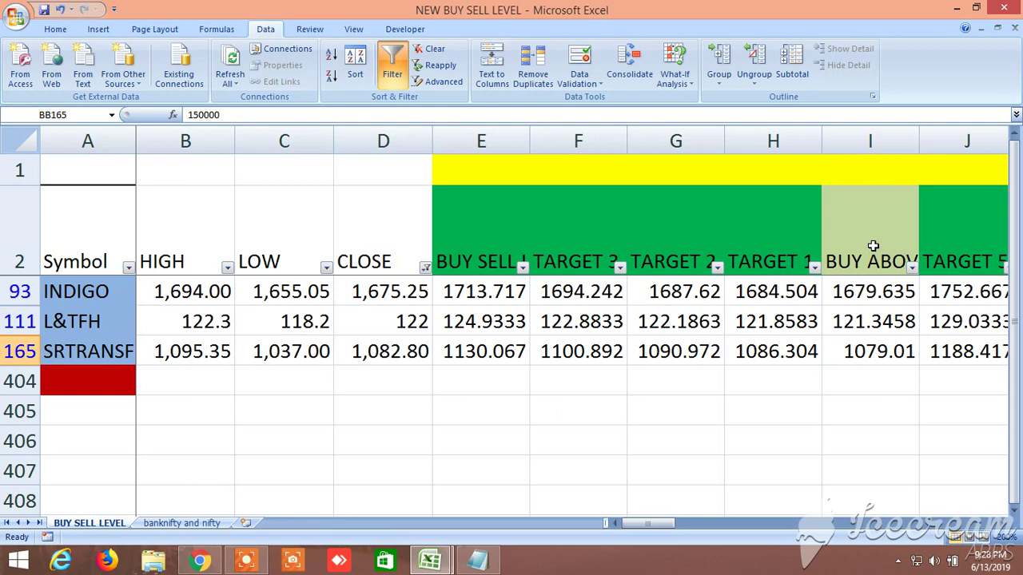
Examine the buy-side headers of the BUY SELL LEVELS section, from BUY ABOVE and TARGET 1 through TARGET 8.
{"action": "left_click", "coordinate": [860, 464]}
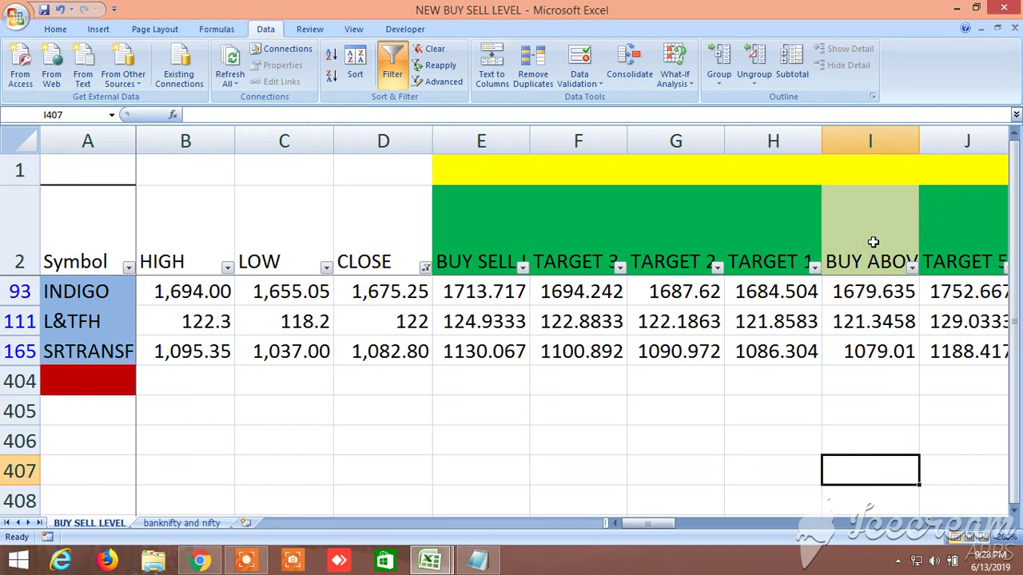
{"action": "left_click", "coordinate": [868, 239]}
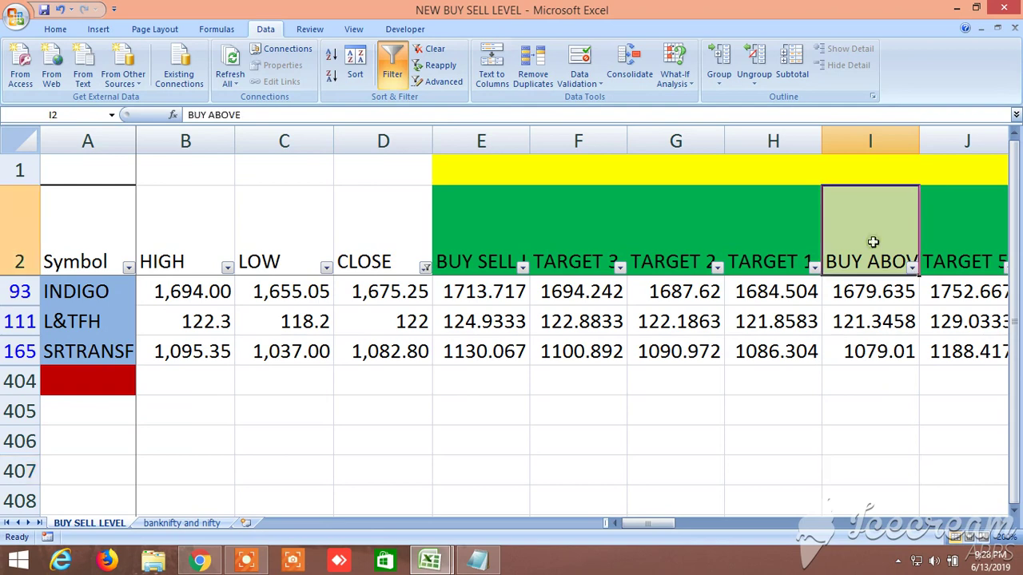
{"action": "left_click", "coordinate": [766, 236]}
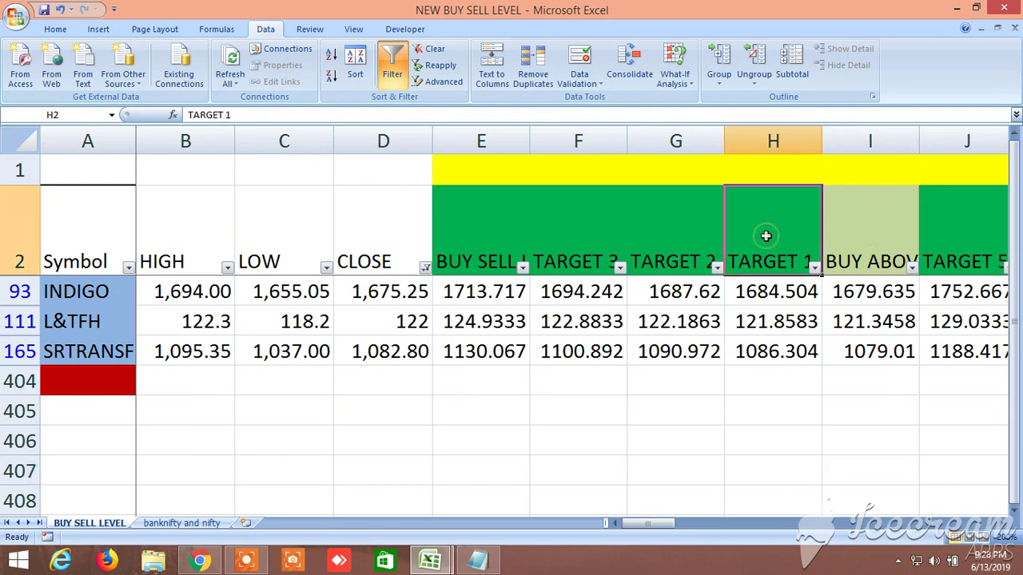
{"action": "left_click", "coordinate": [501, 235]}
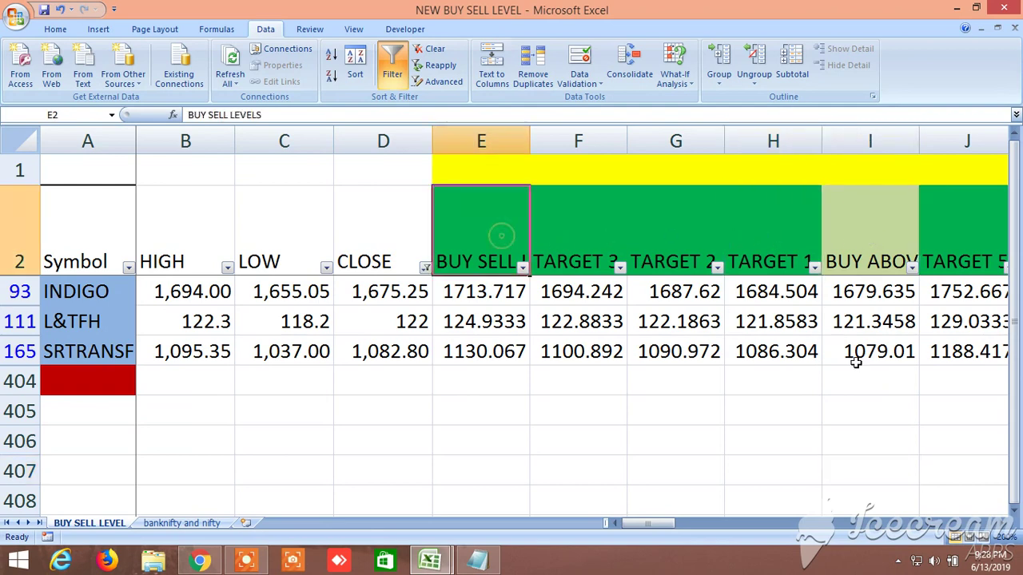
{"action": "left_click", "coordinate": [1003, 523]}
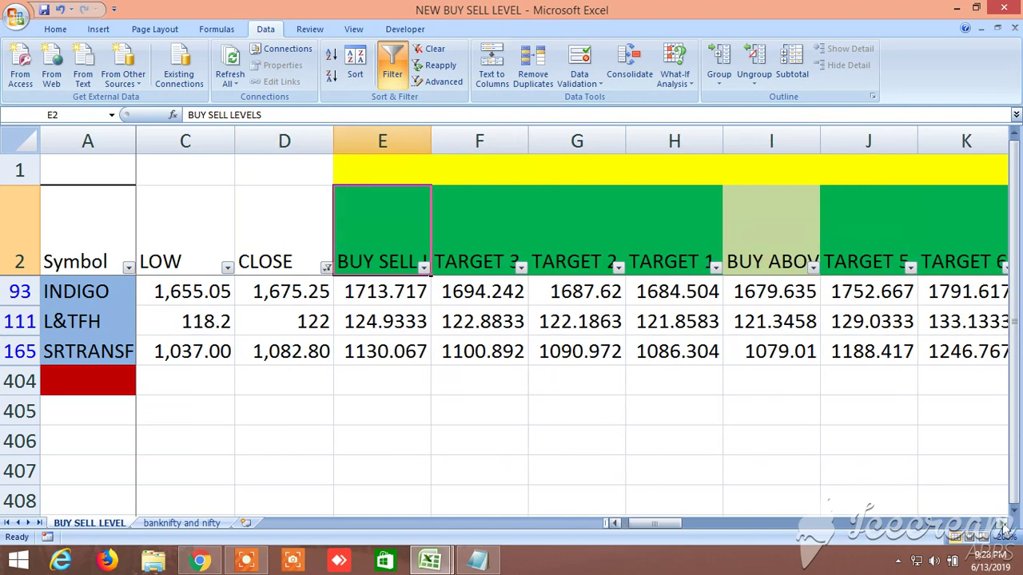
{"action": "left_click", "coordinate": [1004, 524]}
{"action": "left_click", "coordinate": [1003, 523]}
{"action": "left_click", "coordinate": [1004, 524]}
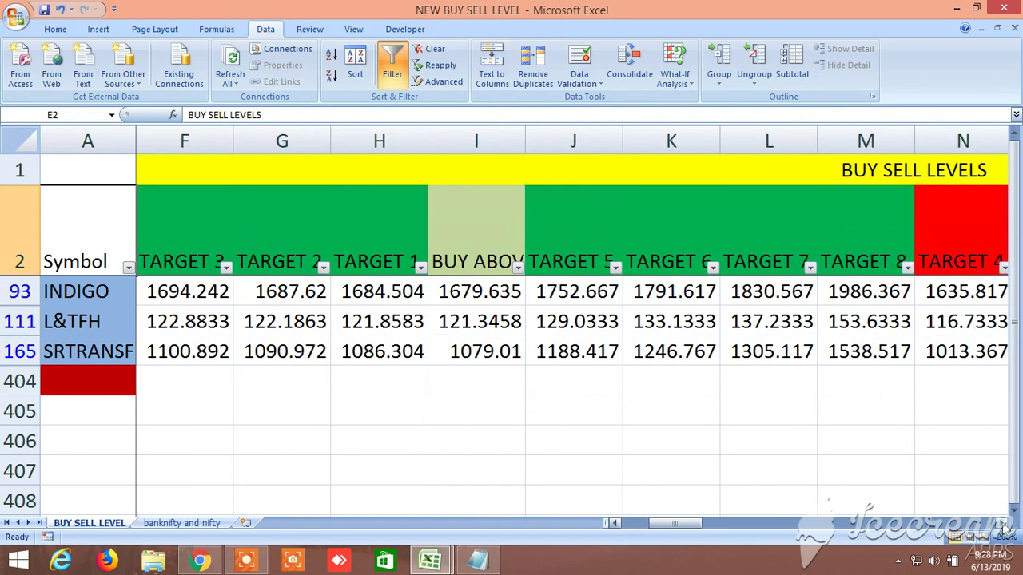
{"action": "left_click", "coordinate": [1004, 523]}
{"action": "left_click", "coordinate": [497, 233]}
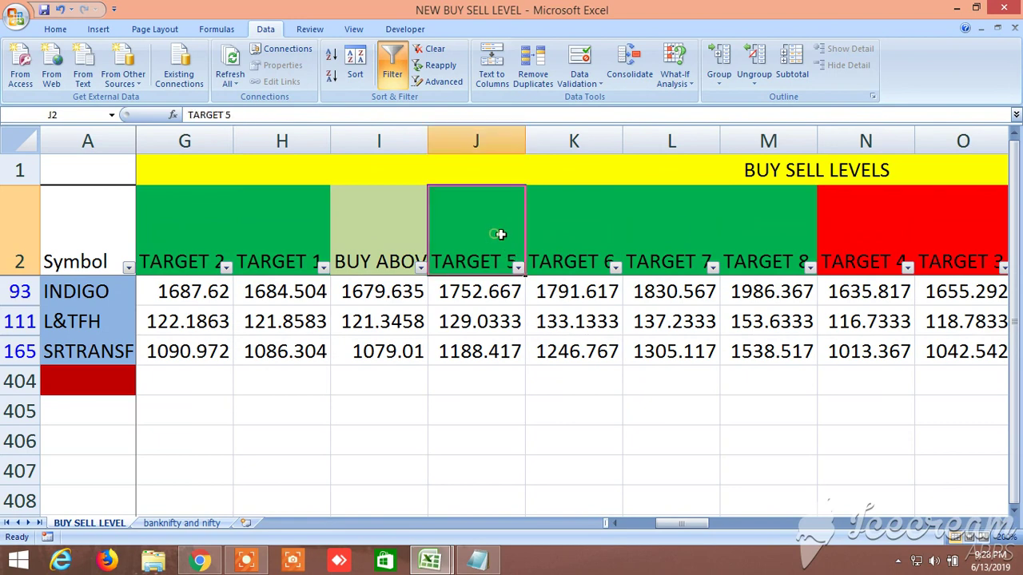
{"action": "left_click", "coordinate": [777, 226]}
Examine the sell-side headers of the BUY SELL LEVELS section, from SELL BELOW and TARGET 1 through Target 8.
{"action": "left_click", "coordinate": [1004, 523]}
{"action": "left_click", "coordinate": [1004, 524]}
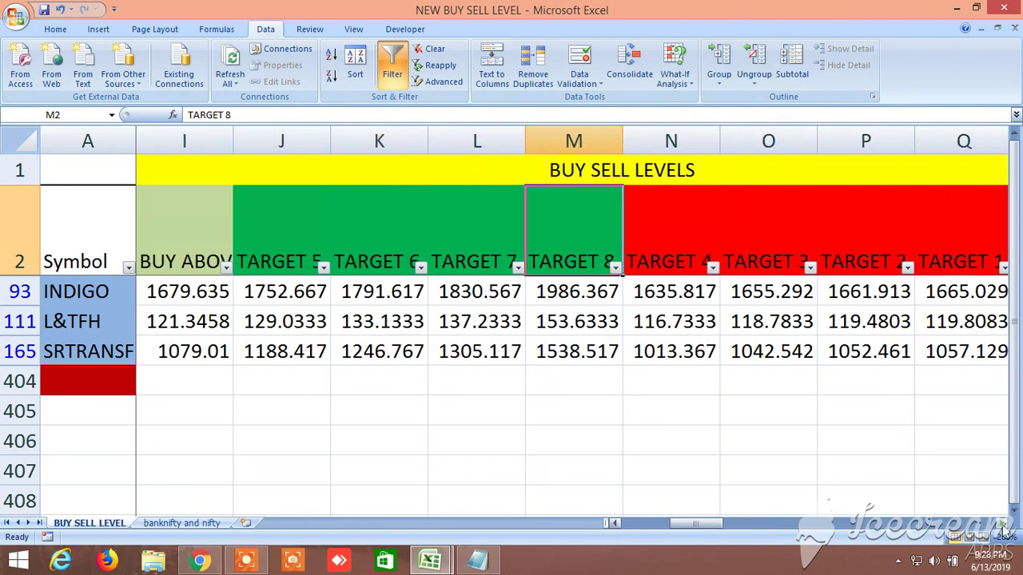
{"action": "left_click", "coordinate": [1004, 523]}
{"action": "left_click", "coordinate": [1004, 523]}
{"action": "left_click", "coordinate": [1004, 523]}
{"action": "left_click", "coordinate": [771, 242]}
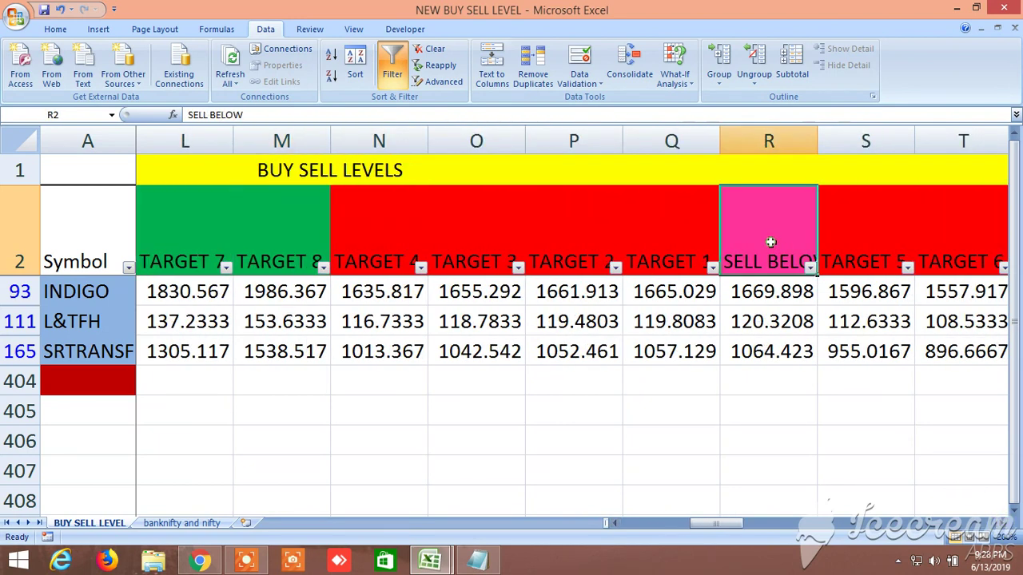
{"action": "left_click", "coordinate": [662, 234]}
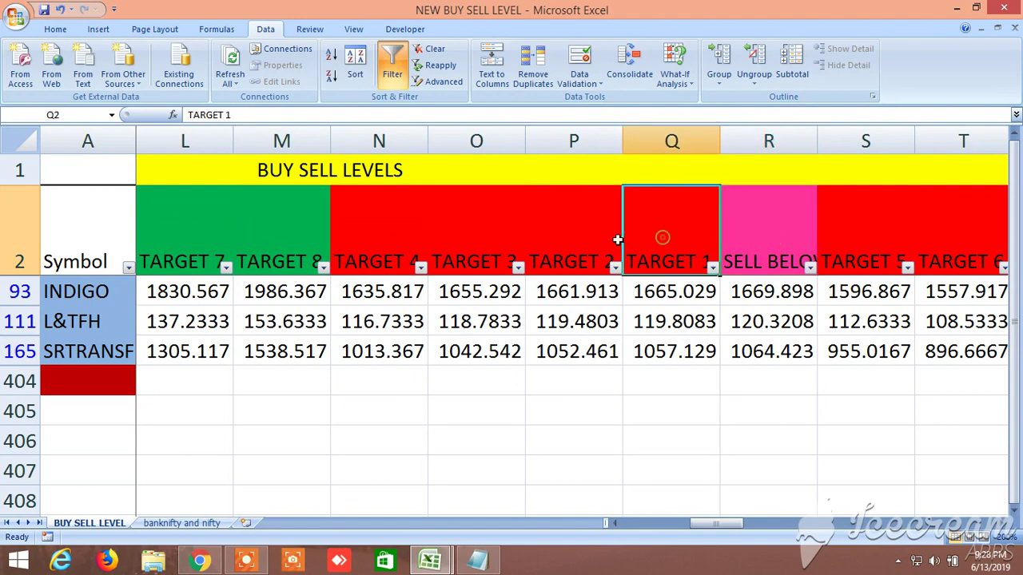
{"action": "left_click", "coordinate": [398, 243]}
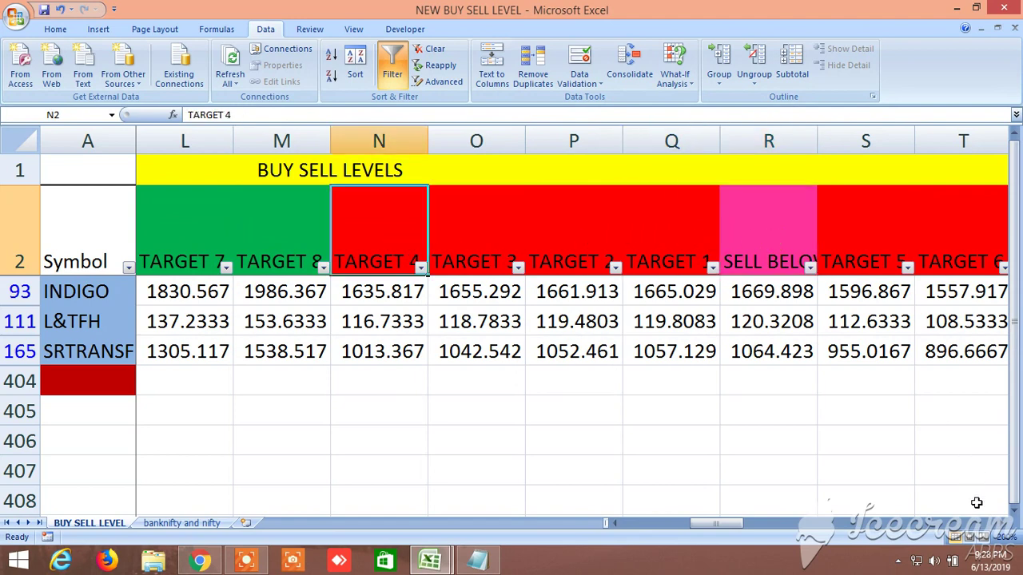
{"action": "left_click", "coordinate": [1003, 524]}
{"action": "left_click", "coordinate": [1004, 523]}
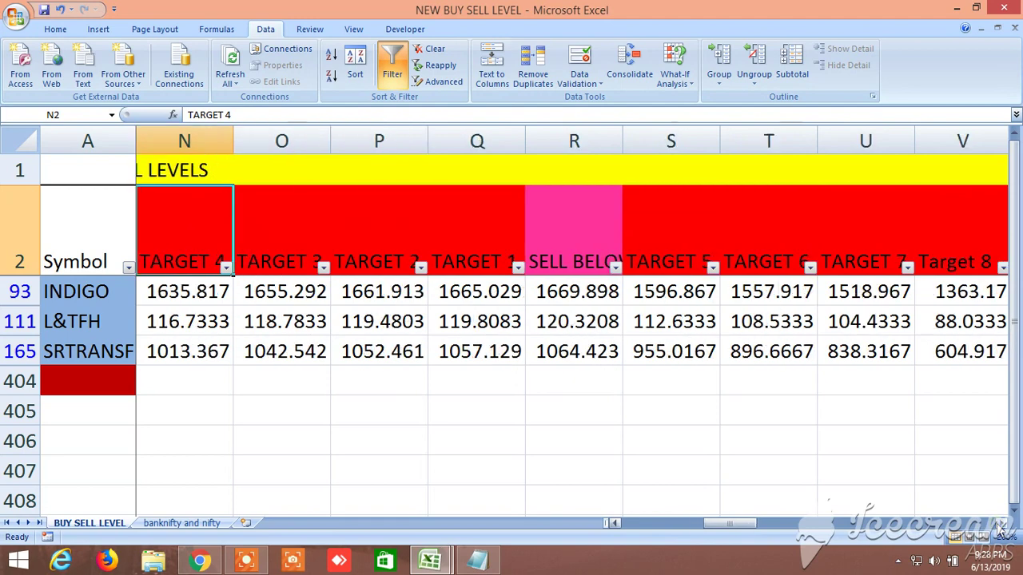
{"action": "left_click", "coordinate": [680, 254]}
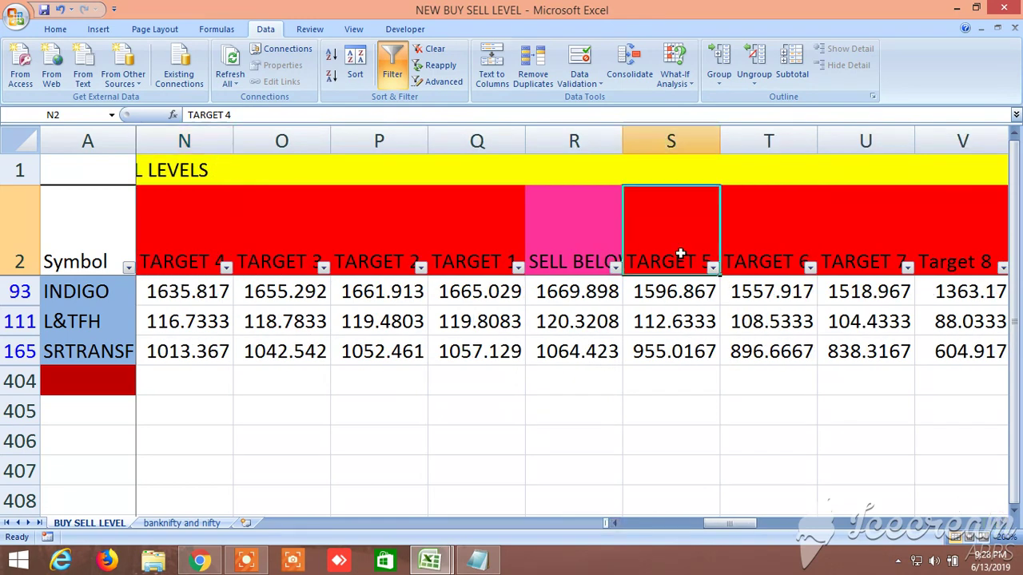
{"action": "left_click", "coordinate": [943, 242]}
Examine the ALTERNATIVE BUY SELL LEVELS section with its BUY ABOVE, SELL BELOW and target columns.
{"action": "left_click", "coordinate": [1004, 524]}
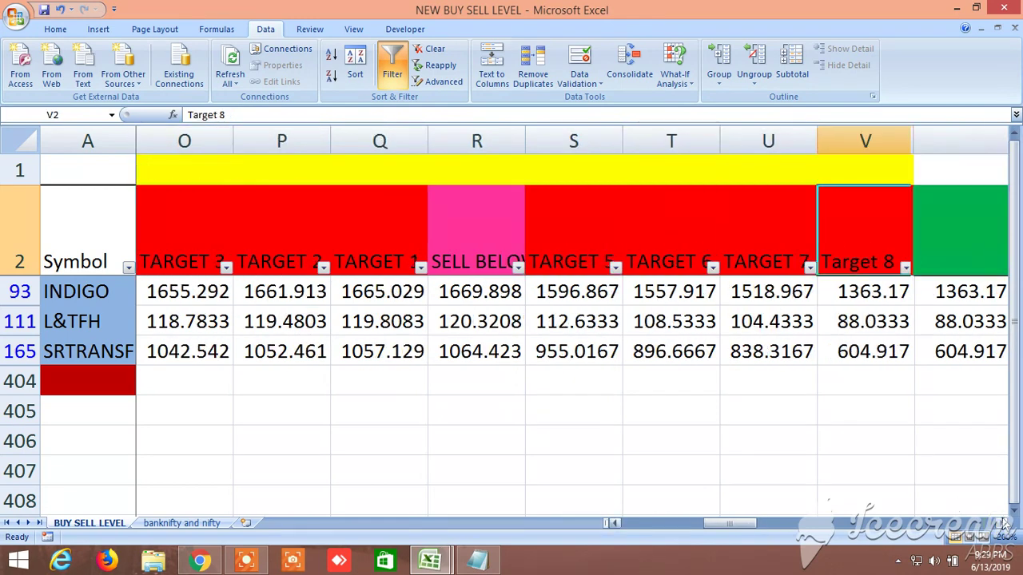
{"action": "left_click", "coordinate": [1004, 523]}
{"action": "left_click_drag", "start_coordinate": [1004, 524], "coordinate": [1004, 524]}
{"action": "left_click", "coordinate": [703, 168]}
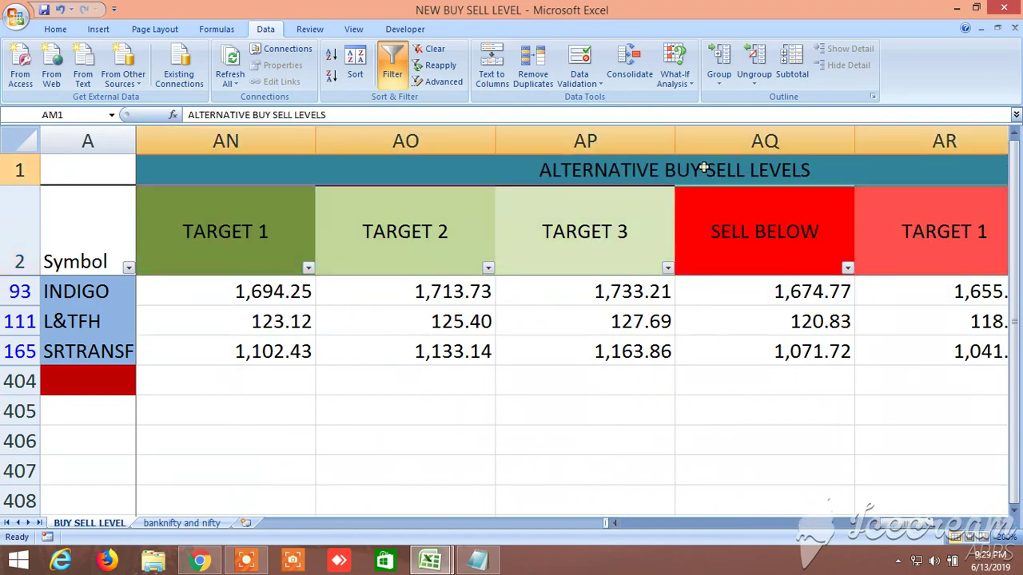
{"action": "left_click", "coordinate": [616, 524]}
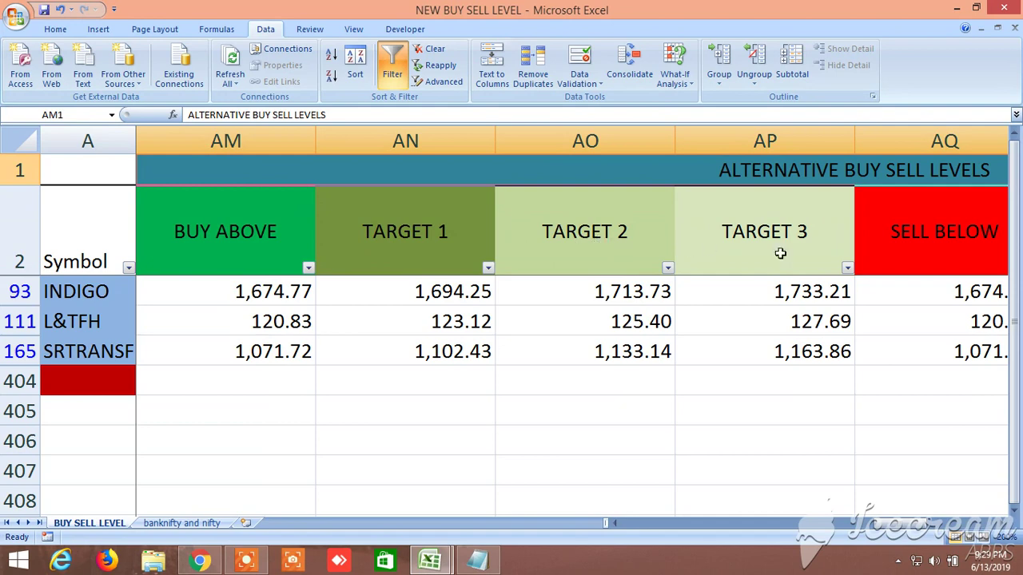
{"action": "left_click", "coordinate": [1003, 523]}
{"action": "left_click", "coordinate": [1003, 524]}
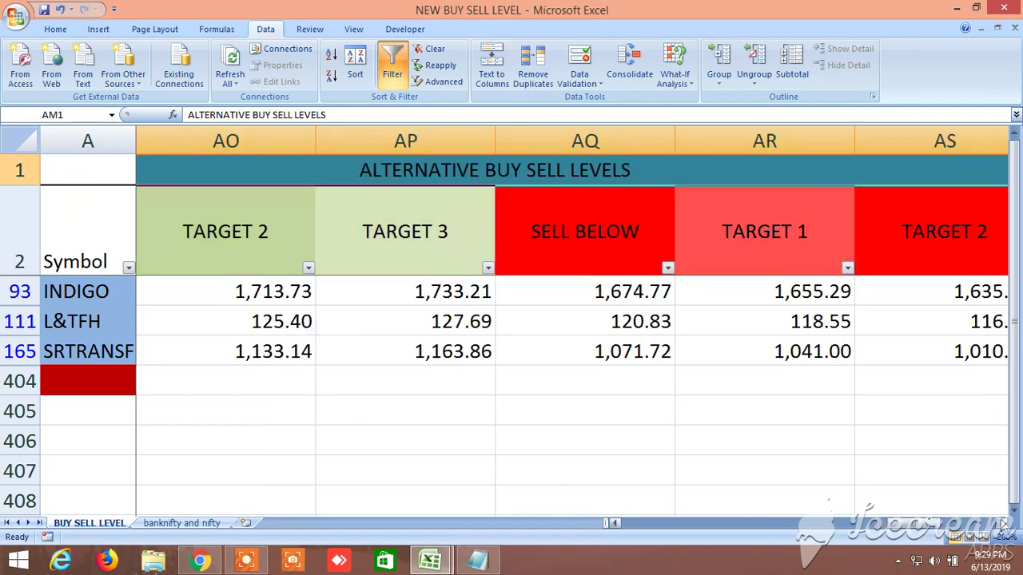
{"action": "left_click", "coordinate": [1003, 524]}
{"action": "scroll", "coordinate": [923, 533], "scroll_direction": "left", "scroll_amount": 3}
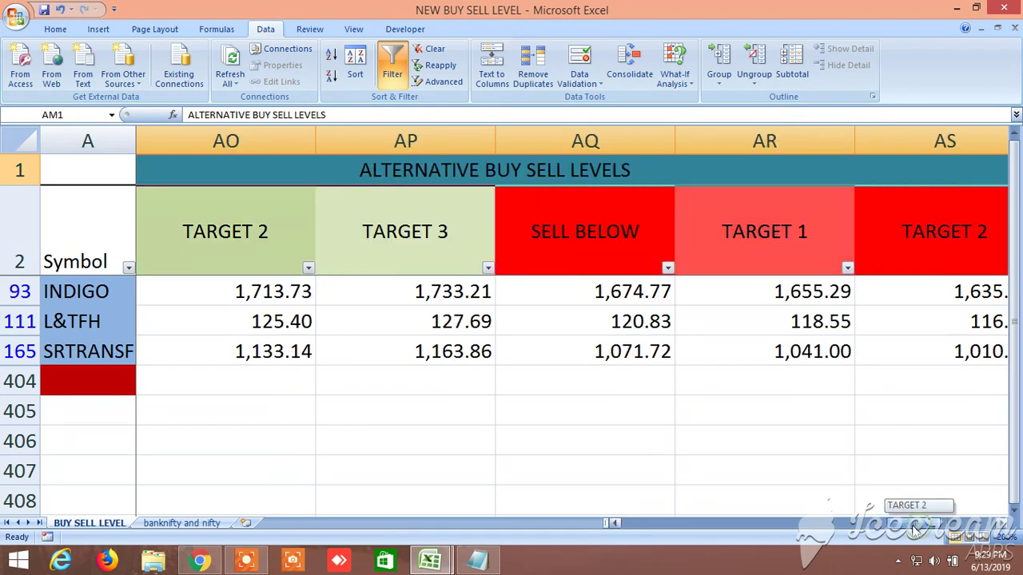
{"action": "left_click_drag", "start_coordinate": [903, 532], "coordinate": [899, 530]}
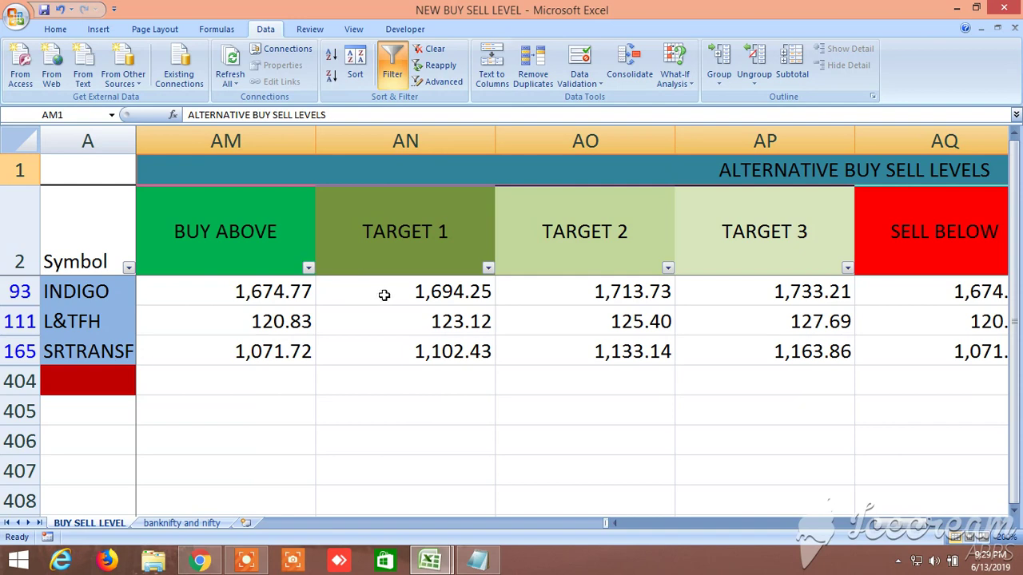
Inspect the formulas behind INDIGO's alternative BUY ABOVE, TARGET 1 and TARGET 2 levels in AM93, AN93 and AO93.
{"action": "left_click", "coordinate": [428, 293]}
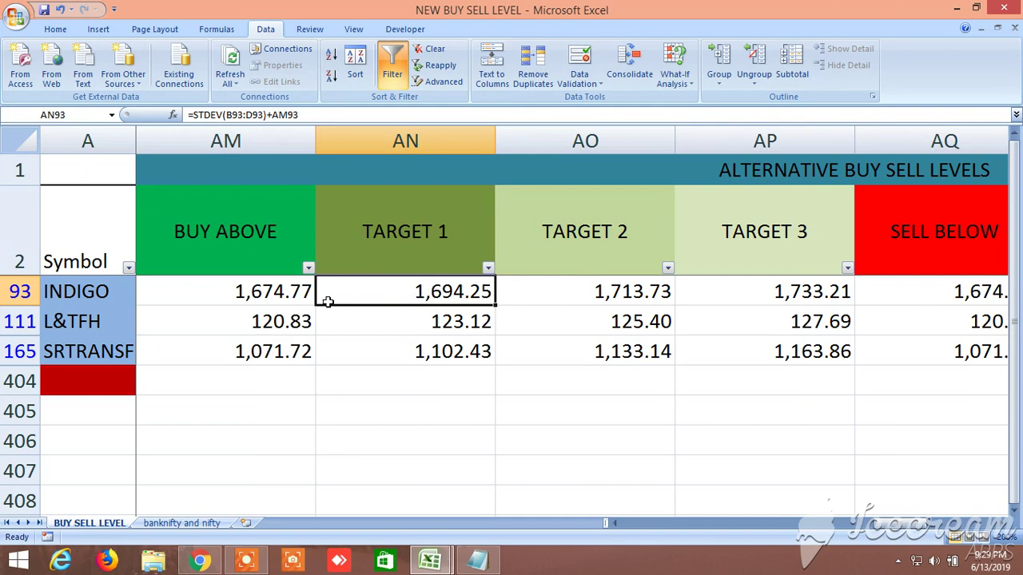
{"action": "left_click", "coordinate": [275, 293]}
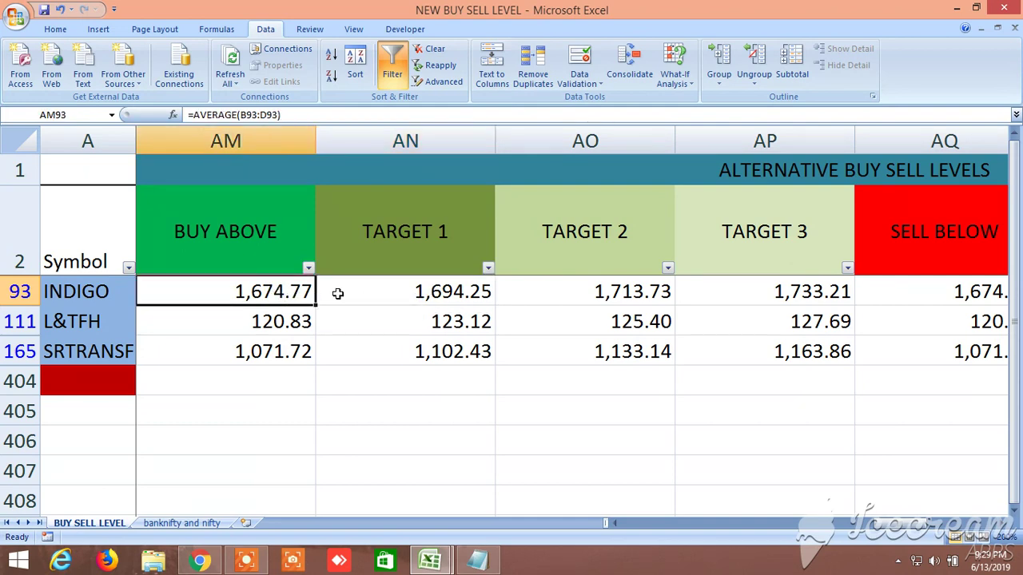
{"action": "left_click", "coordinate": [385, 294]}
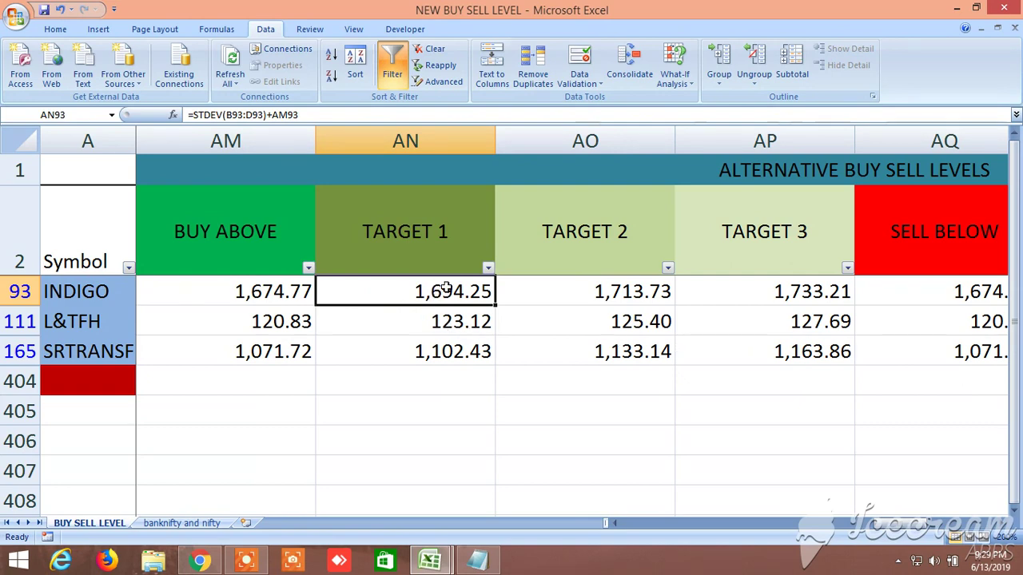
{"action": "left_click", "coordinate": [573, 289]}
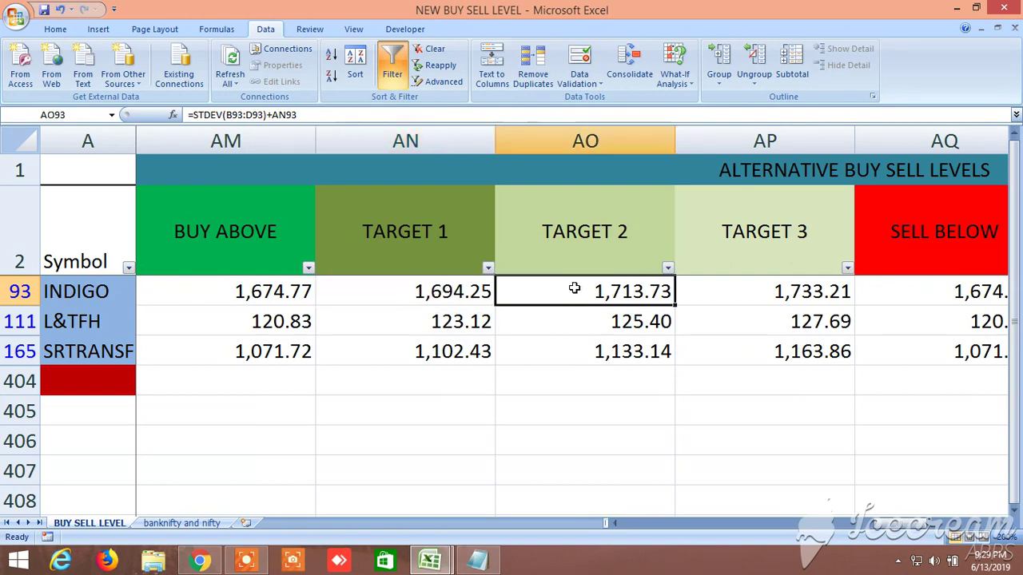
{"action": "left_click", "coordinate": [454, 291]}
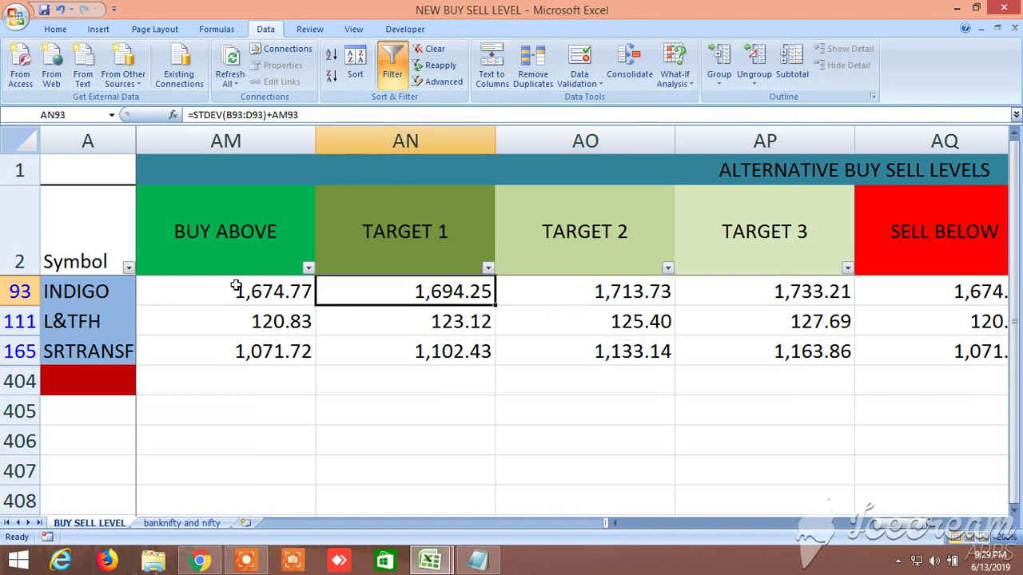
{"action": "left_click", "coordinate": [267, 294]}
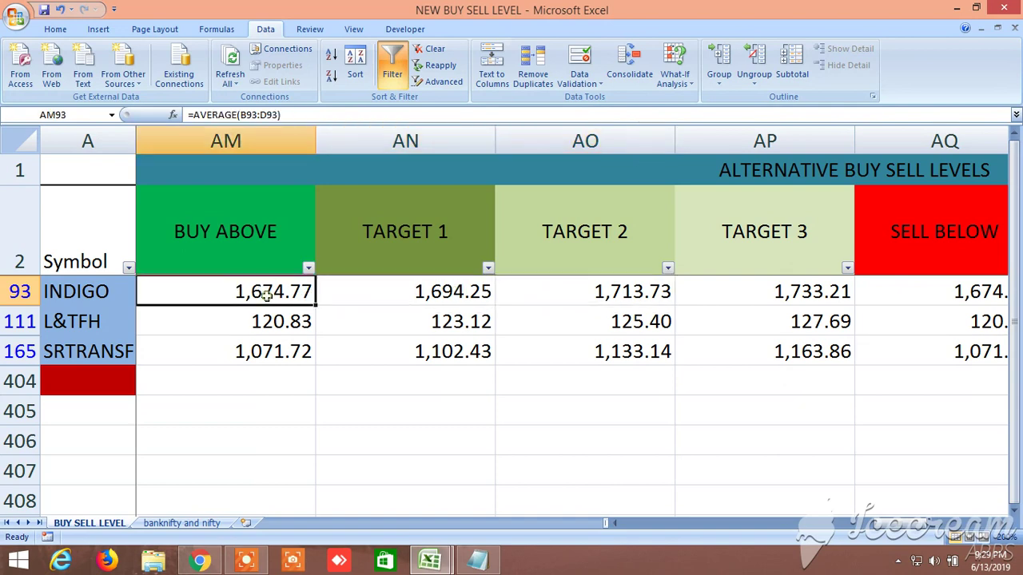
{"action": "left_click", "coordinate": [420, 291]}
{"action": "left_click", "coordinate": [547, 296]}
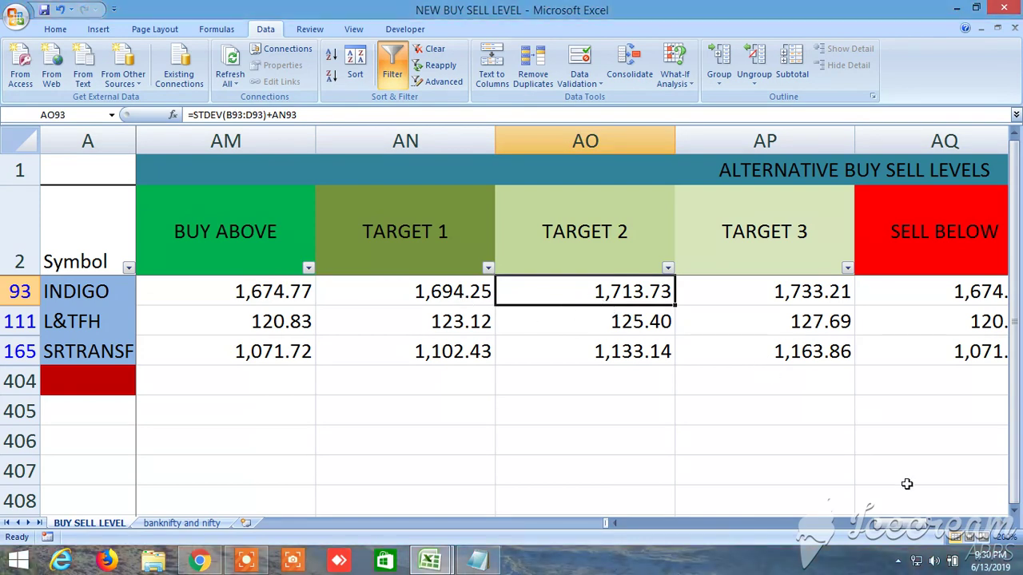
Review the alternative SELL BELOW level and its TARGET 1 to TARGET 3 columns for the filtered stocks.
{"action": "left_click", "coordinate": [1002, 524]}
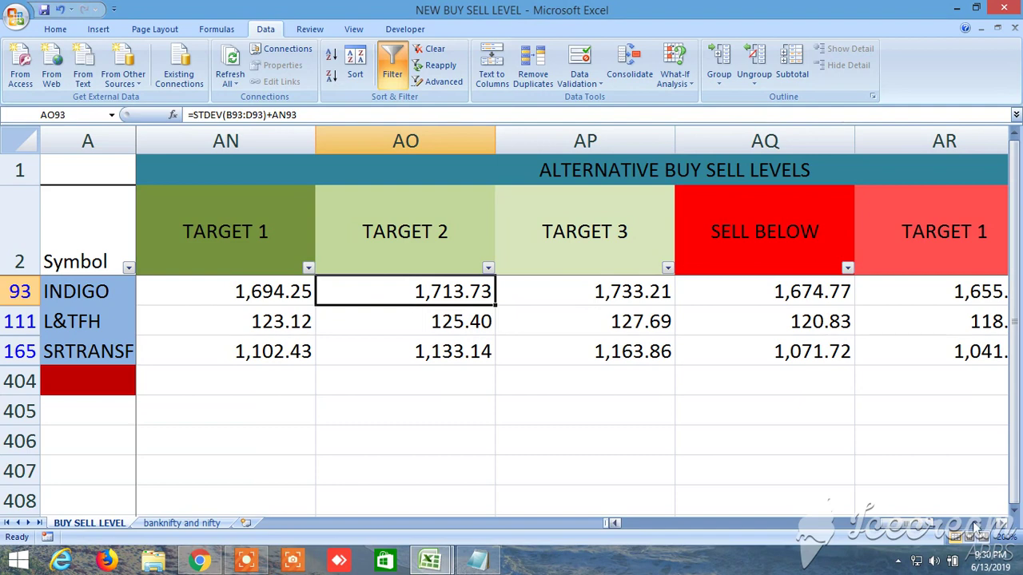
{"action": "left_click", "coordinate": [1003, 525]}
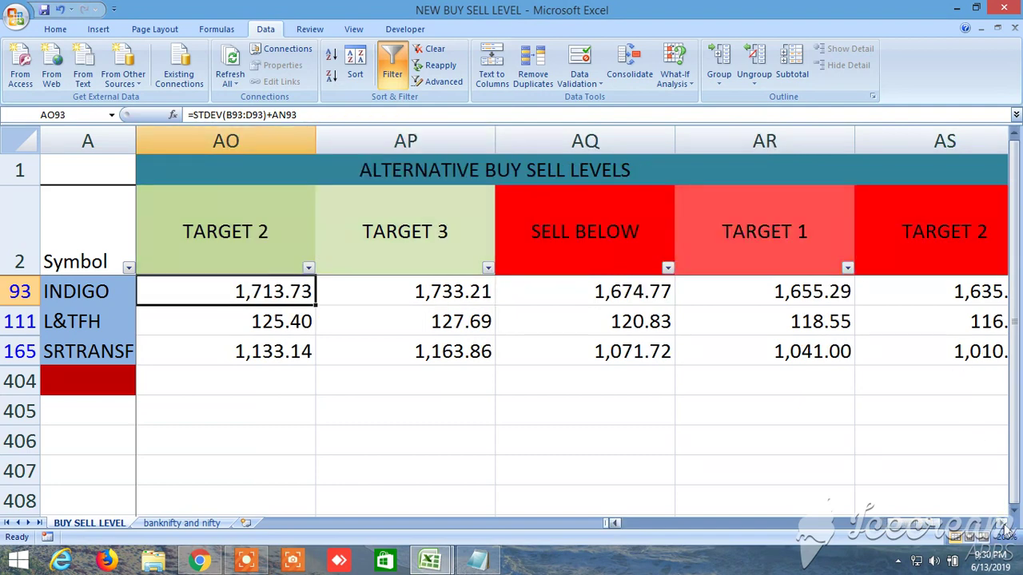
{"action": "left_click", "coordinate": [1002, 524]}
{"action": "left_click", "coordinate": [1003, 524]}
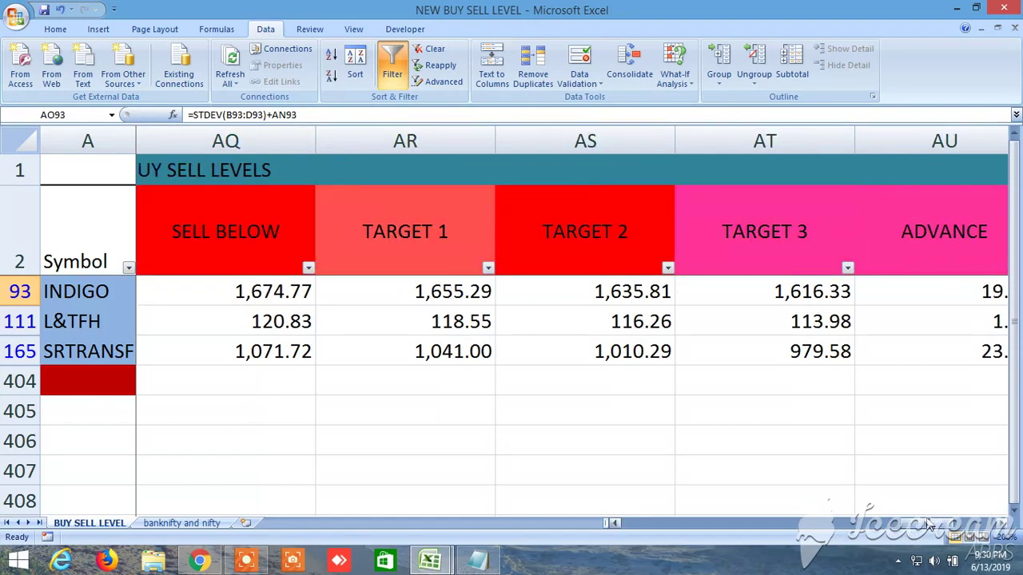
Remove the filter from the stock table and bring up the GOLD, BANKNIFTY and NIFTY rows.
{"action": "scroll", "coordinate": [927, 523], "scroll_direction": "left", "scroll_amount": 15}
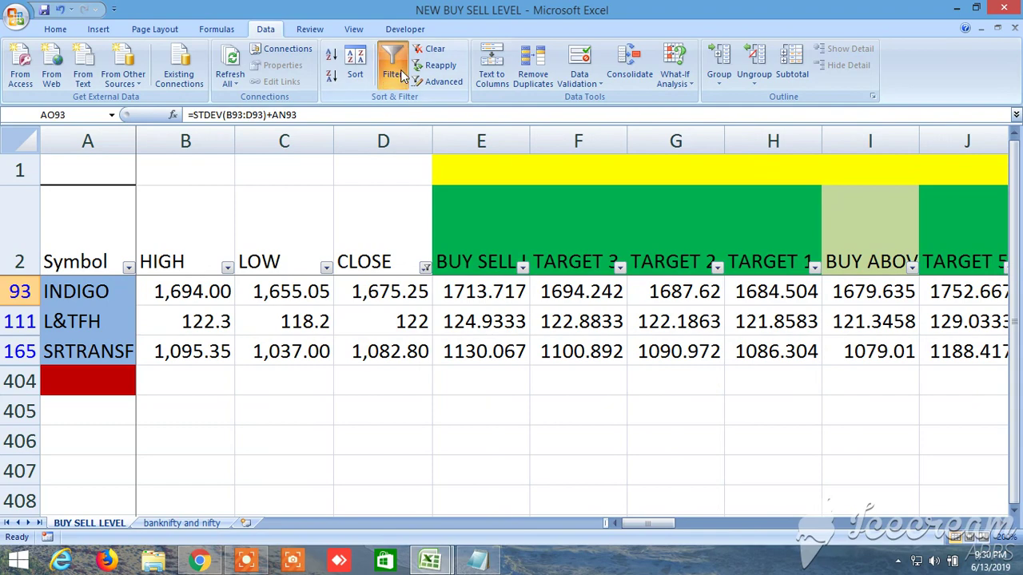
{"action": "left_click", "coordinate": [394, 70]}
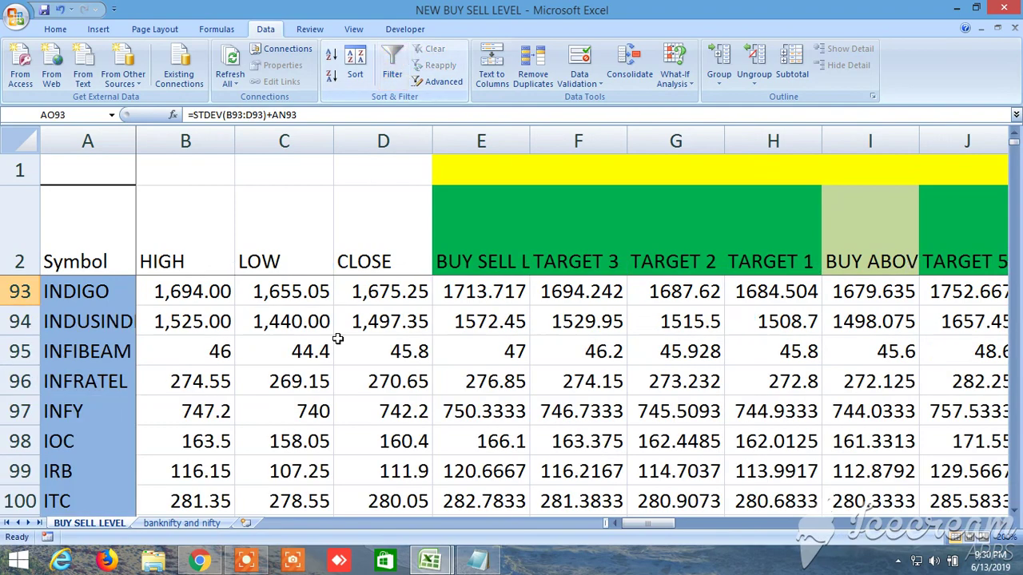
{"action": "scroll", "coordinate": [311, 376], "scroll_direction": "down", "scroll_amount": 20}
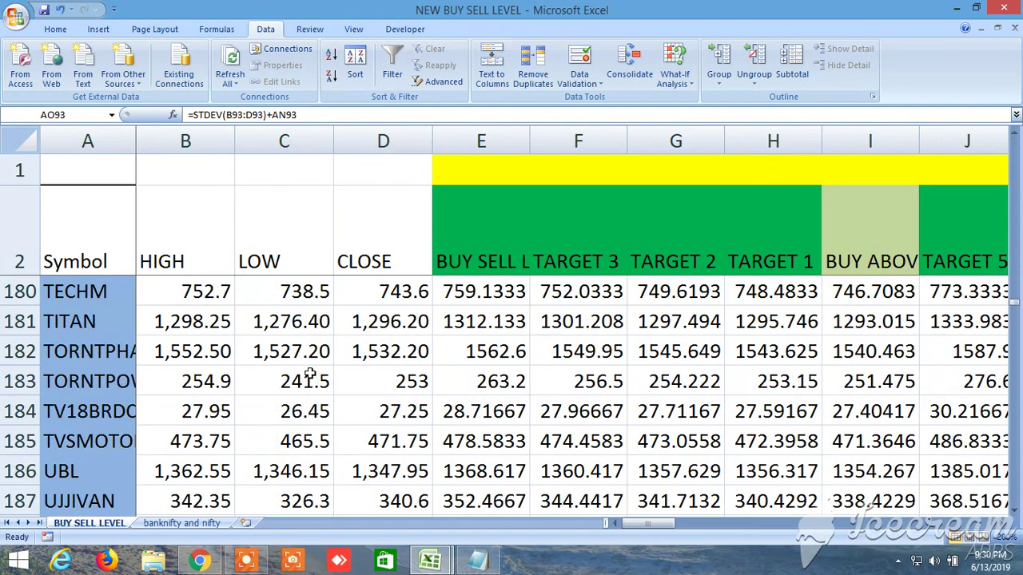
{"action": "scroll", "coordinate": [310, 375], "scroll_direction": "down", "scroll_amount": 8}
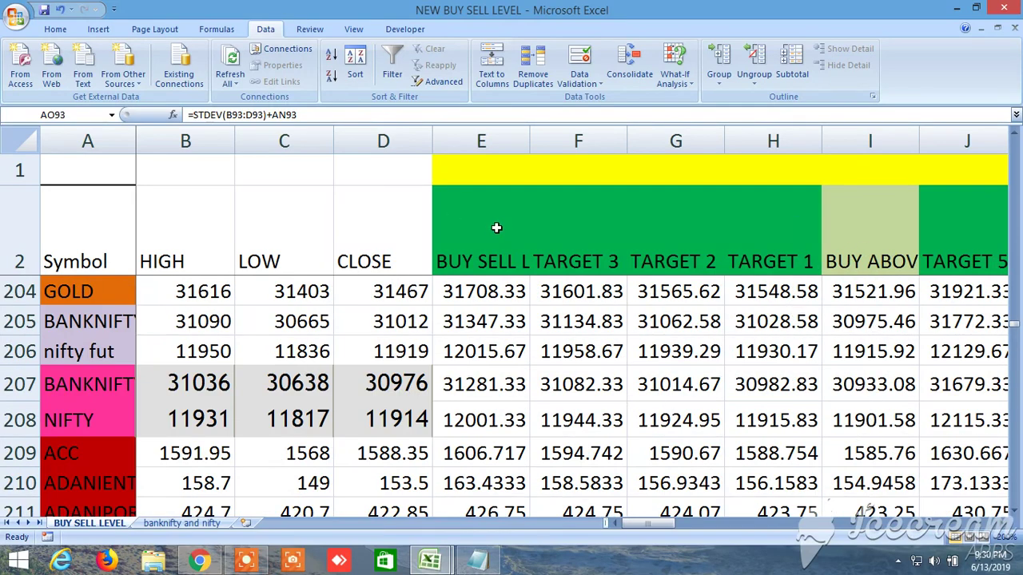
Review the BUY ABOVE level and its TARGET 1 to TARGET 8 columns for the GOLD, BANKNIFTY and NIFTY rows.
{"action": "left_click", "coordinate": [1003, 524]}
{"action": "left_click", "coordinate": [1003, 524]}
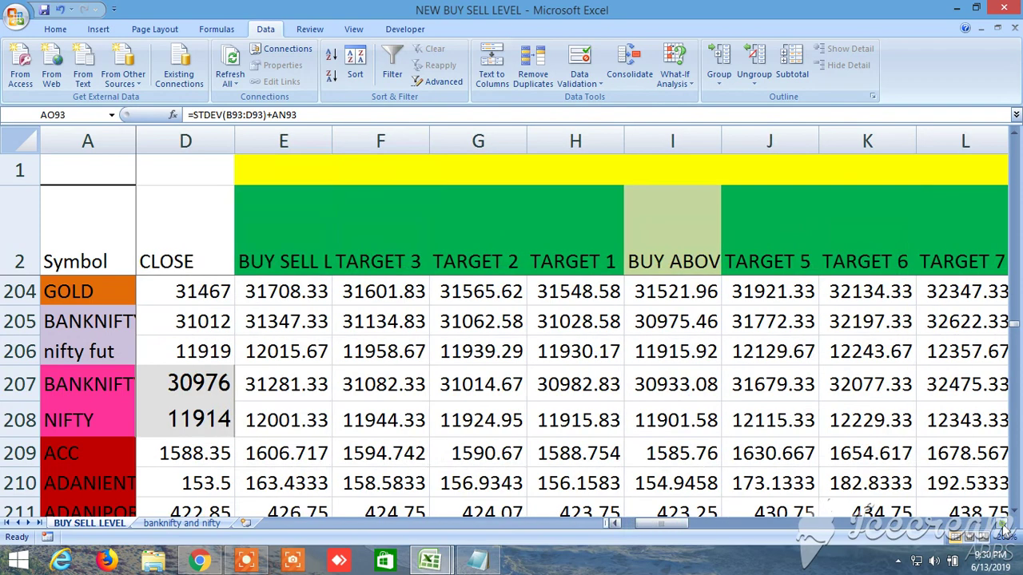
{"action": "left_click", "coordinate": [1003, 523]}
{"action": "left_click", "coordinate": [1002, 523]}
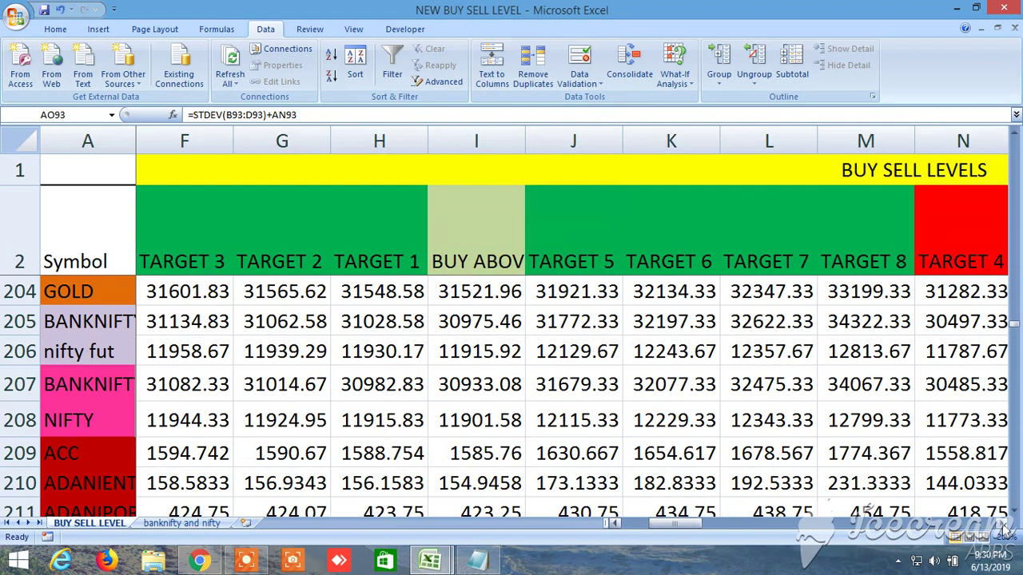
{"action": "left_click", "coordinate": [1003, 524]}
{"action": "left_click", "coordinate": [1003, 524]}
{"action": "left_click", "coordinate": [1003, 524]}
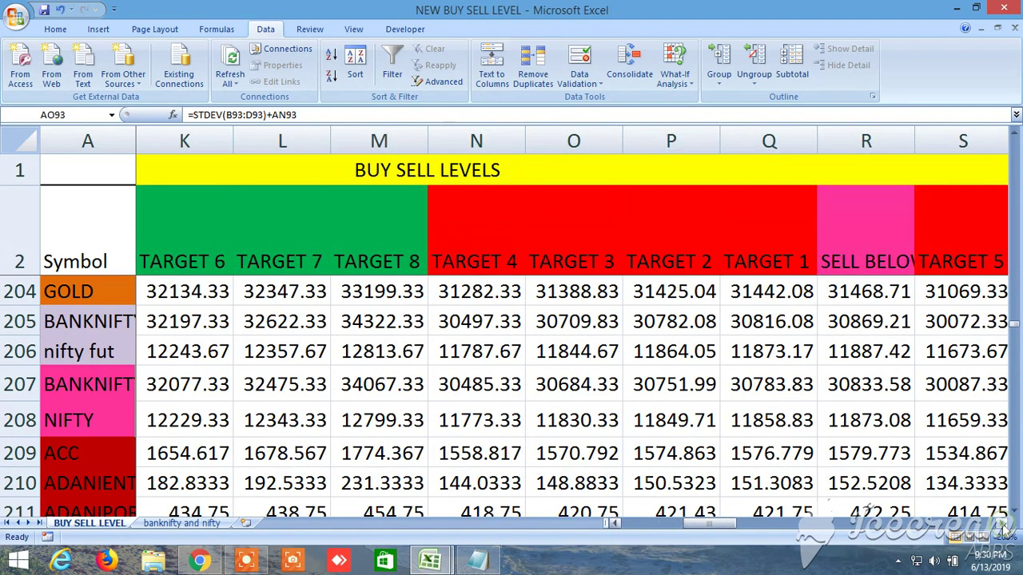
Review the SELL BELOW level and its TARGET 1 to TARGET 8 columns for the same commodity and index rows.
{"action": "left_click", "coordinate": [1003, 523]}
{"action": "left_click", "coordinate": [1003, 523]}
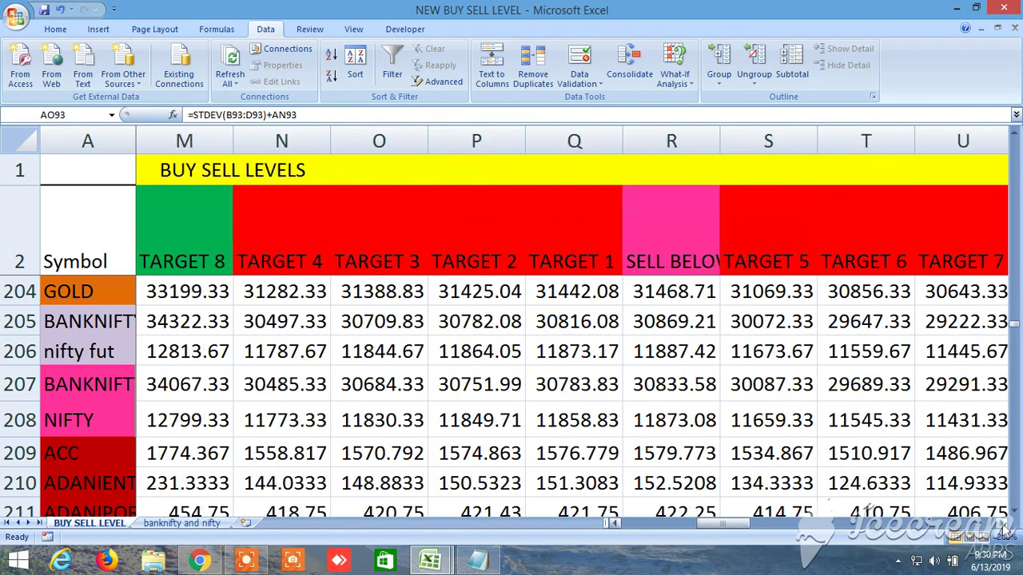
{"action": "left_click", "coordinate": [1003, 523]}
{"action": "left_click", "coordinate": [1003, 523]}
{"action": "left_click", "coordinate": [1003, 524]}
{"action": "left_click", "coordinate": [1003, 524]}
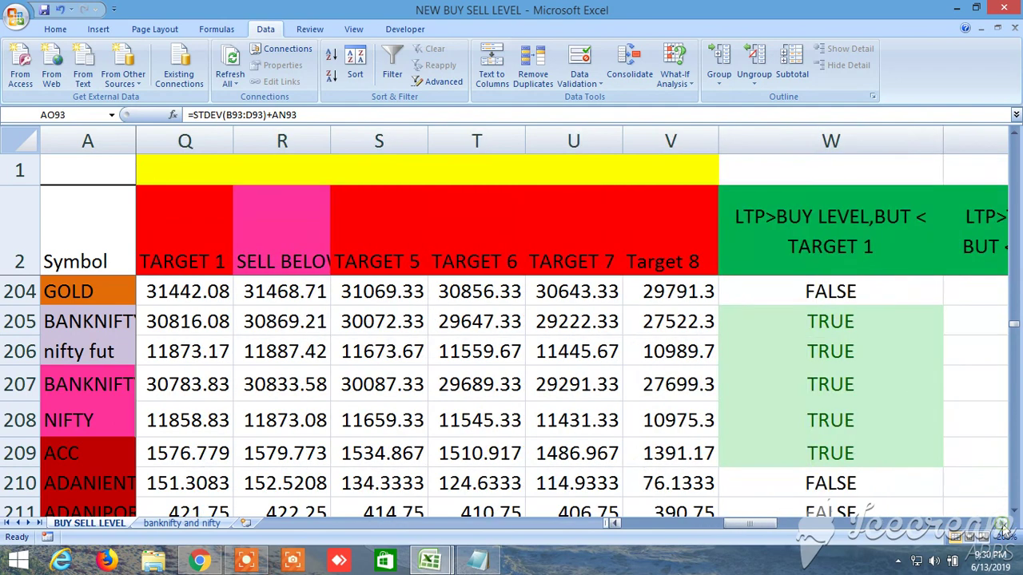
Examine the TRUE/FALSE columns that compare LTP with each buy and sell target for the commodity and index rows.
{"action": "left_click", "coordinate": [1003, 523]}
{"action": "left_click", "coordinate": [1003, 524]}
{"action": "left_click", "coordinate": [1003, 524]}
{"action": "left_click", "coordinate": [1003, 524]}
{"action": "left_click", "coordinate": [1003, 523]}
{"action": "left_click", "coordinate": [1003, 523]}
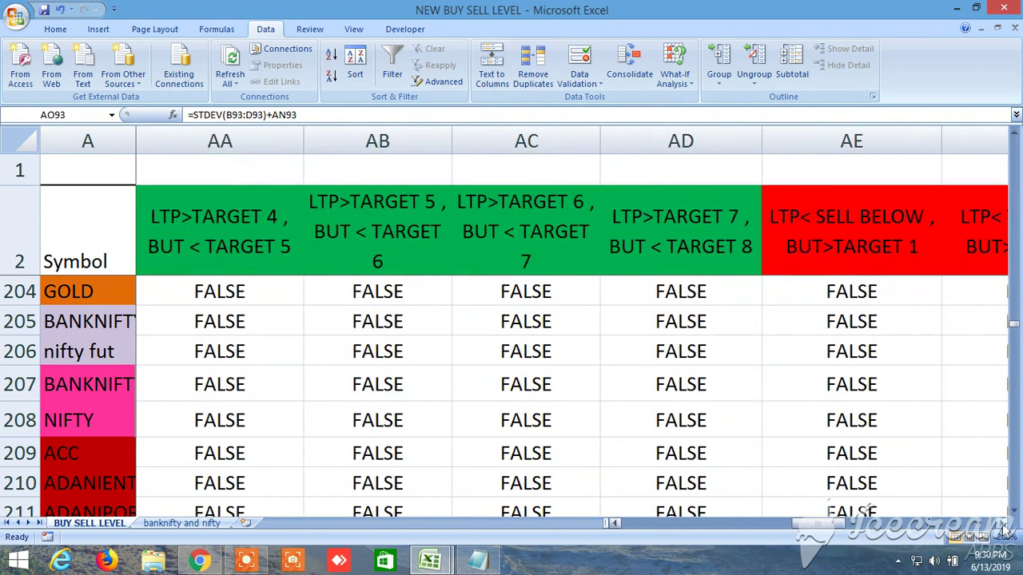
{"action": "left_click", "coordinate": [1003, 523]}
{"action": "left_click", "coordinate": [1003, 523]}
{"action": "left_click", "coordinate": [1003, 524]}
{"action": "left_click", "coordinate": [1003, 523]}
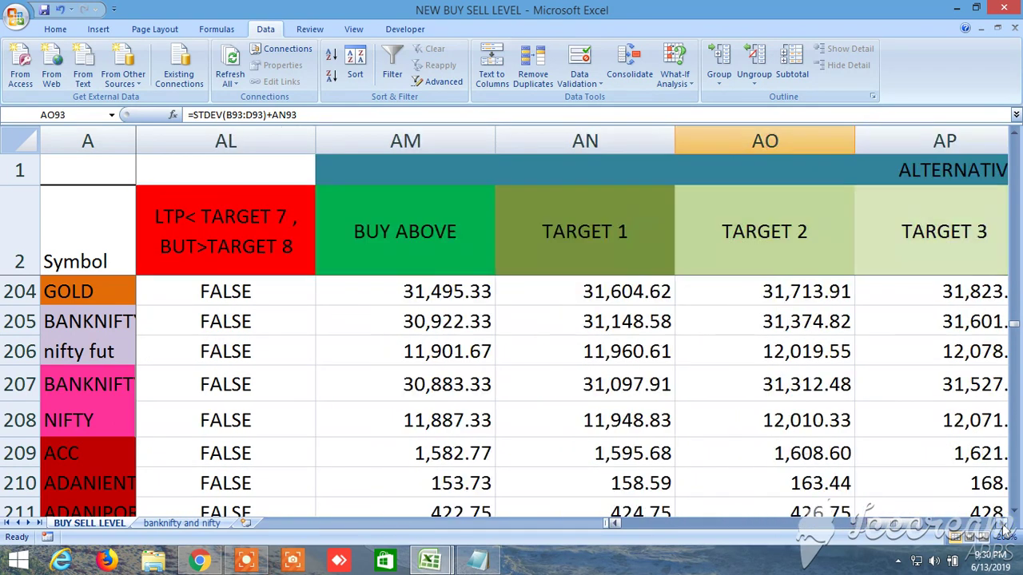
Examine the ALTERNATIVE BUY SELL LEVELS for the GOLD, BANKNIFTY and NIFTY rows, through the SELL BELOW targets.
{"action": "left_click", "coordinate": [1003, 523]}
{"action": "left_click", "coordinate": [1003, 524]}
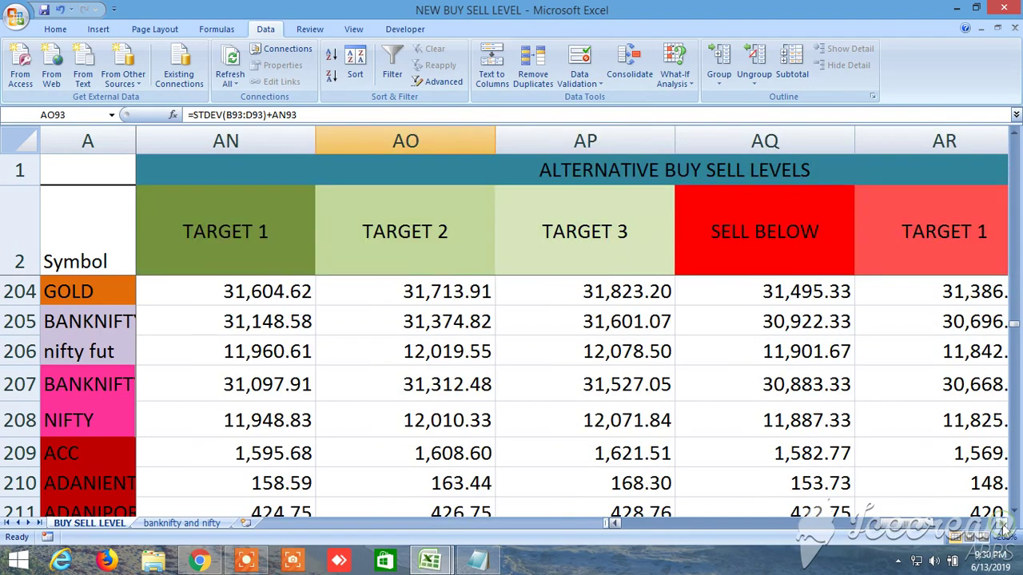
{"action": "left_click", "coordinate": [1003, 524]}
{"action": "left_click", "coordinate": [1005, 525]}
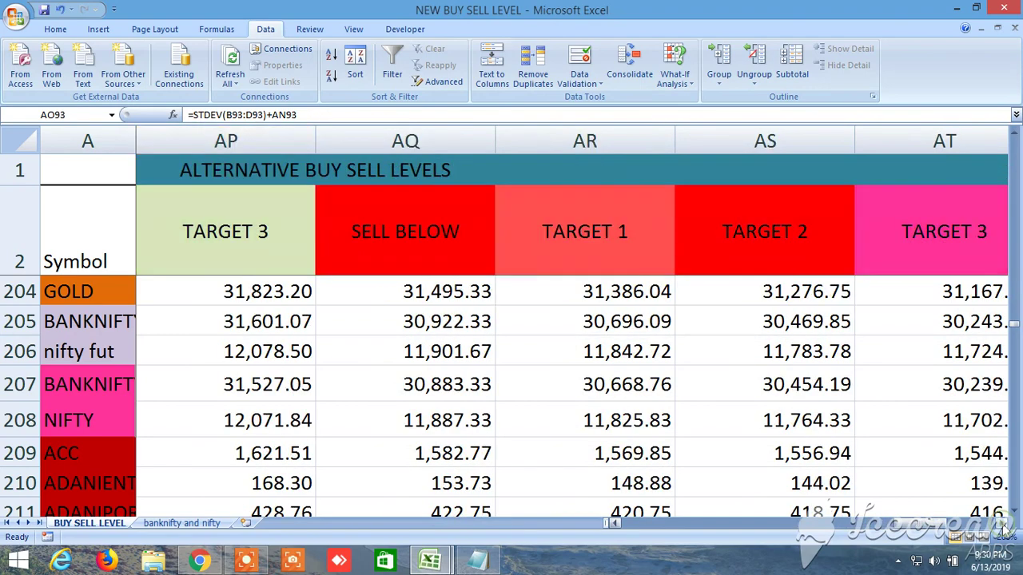
Return to the HIGH, LOW and CLOSE columns and review the commodity, index and first red-shaded symbol rows.
{"action": "left_click_drag", "start_coordinate": [926, 524], "coordinate": [636, 529]}
{"action": "scroll", "coordinate": [339, 394], "scroll_direction": "up", "scroll_amount": 5}
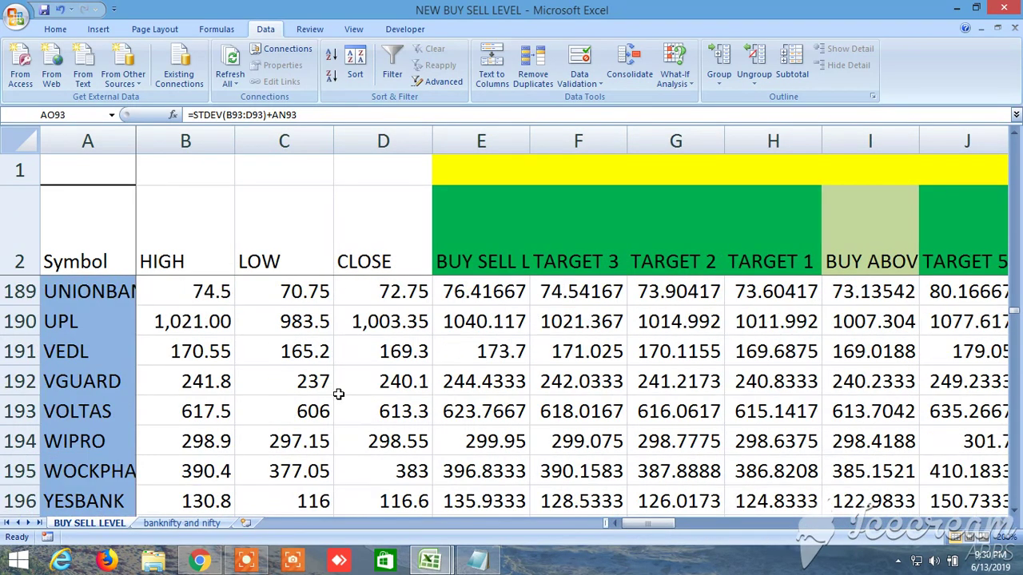
{"action": "scroll", "coordinate": [338, 392], "scroll_direction": "down", "scroll_amount": 1}
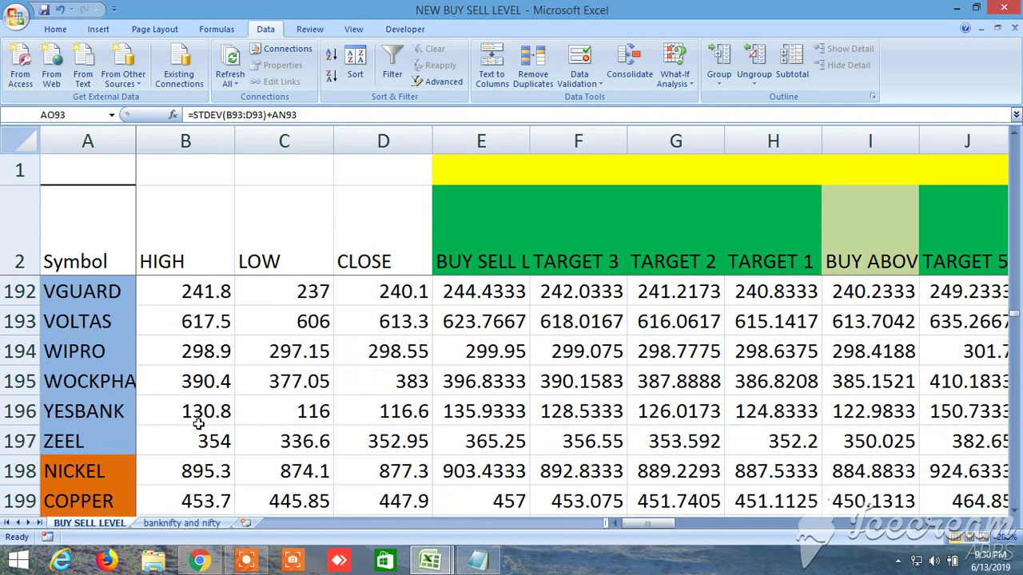
{"action": "scroll", "coordinate": [352, 406], "scroll_direction": "down", "scroll_amount": 3}
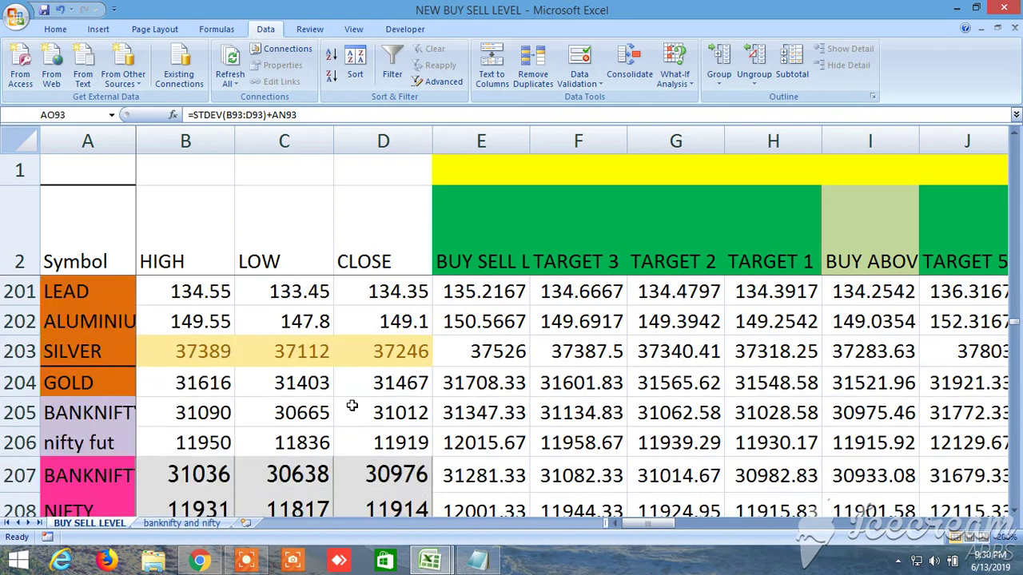
{"action": "scroll", "coordinate": [352, 406], "scroll_direction": "down", "scroll_amount": 2}
{"action": "scroll", "coordinate": [352, 406], "scroll_direction": "down", "scroll_amount": 3}
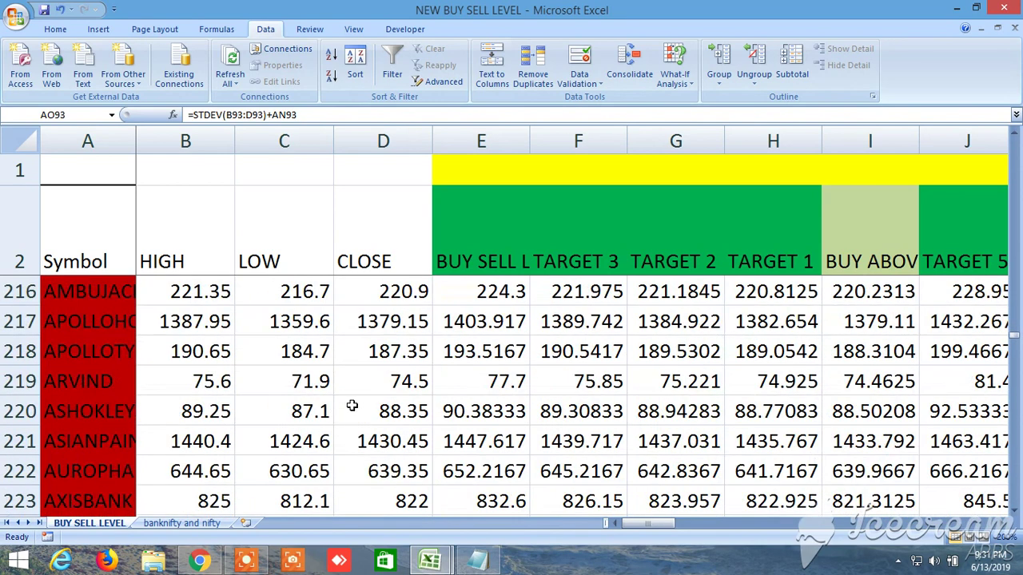
Browse the red-shaded symbols from HDFCBANK to JSWSTEEL with their HIGH, LOW, CLOSE and buy level columns.
{"action": "scroll", "coordinate": [352, 406], "scroll_direction": "down", "scroll_amount": 20}
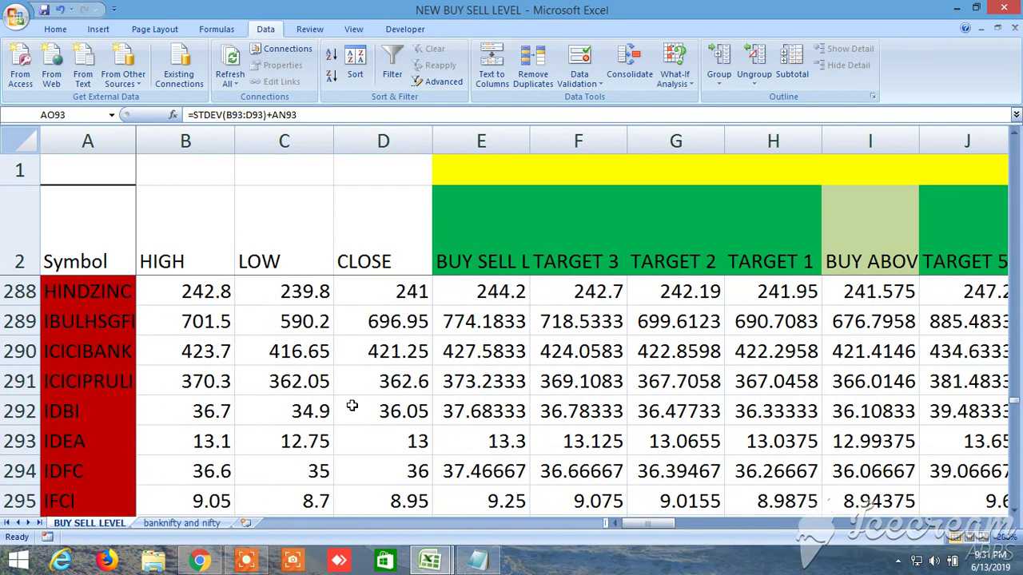
{"action": "scroll", "coordinate": [428, 411], "scroll_direction": "down", "scroll_amount": 5}
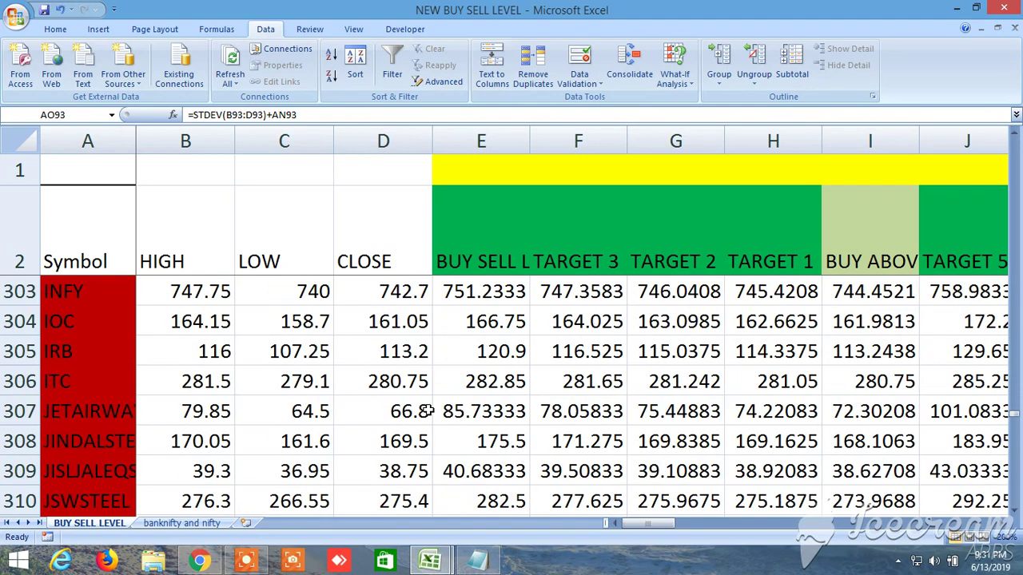
{"action": "scroll", "coordinate": [429, 411], "scroll_direction": "up", "scroll_amount": 6}
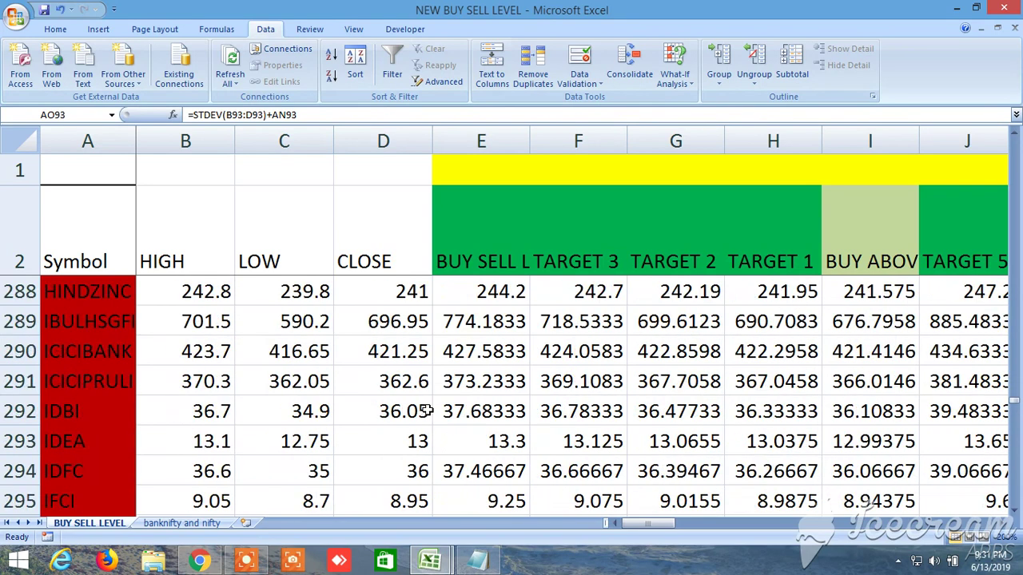
{"action": "scroll", "coordinate": [428, 410], "scroll_direction": "down", "scroll_amount": 3}
{"action": "scroll", "coordinate": [428, 410], "scroll_direction": "up", "scroll_amount": 4}
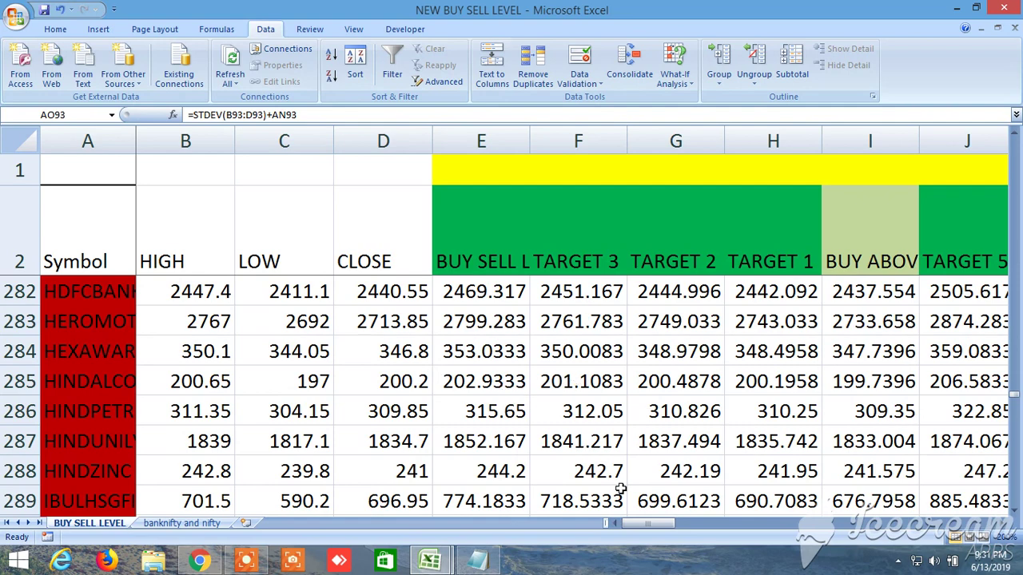
{"action": "scroll", "coordinate": [408, 403], "scroll_direction": "down", "scroll_amount": 6}
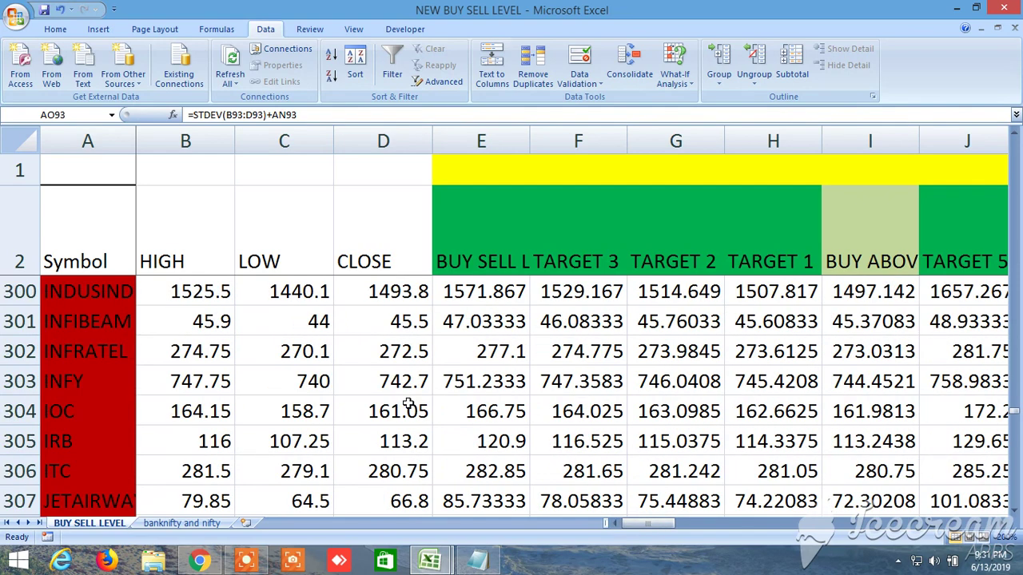
{"action": "scroll", "coordinate": [407, 404], "scroll_direction": "down", "scroll_amount": 1}
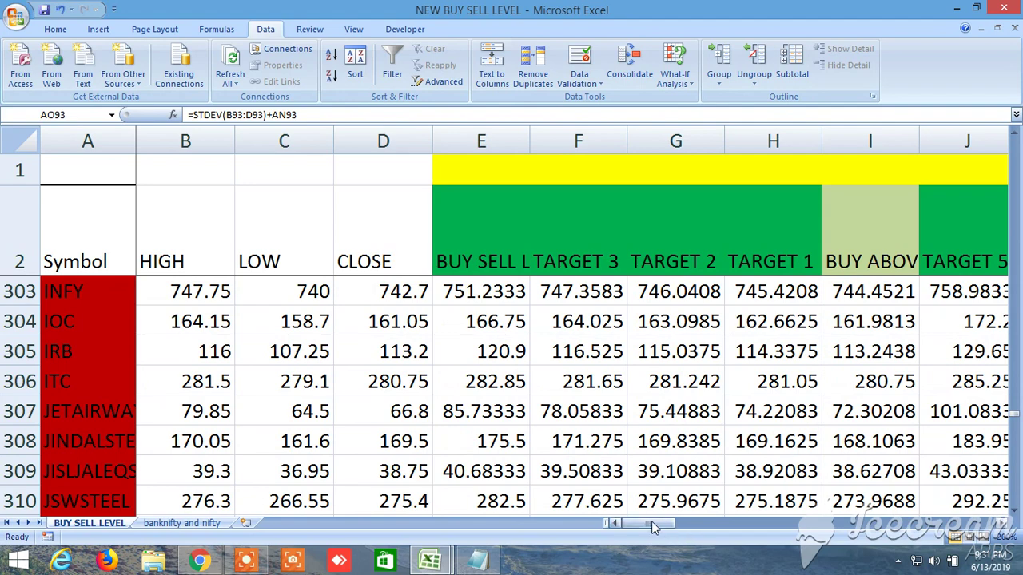
Browse the further red-shaded symbol rows from MRPL to SRF, ending around RELIANCE and SBIN.
{"action": "mouse_move", "coordinate": [644, 526]}
{"action": "left_mouse_down"}
{"action": "mouse_move", "coordinate": [924, 536]}
{"action": "mouse_move", "coordinate": [627, 534]}
{"action": "left_mouse_up"}
{"action": "scroll", "coordinate": [251, 400], "scroll_direction": "down", "scroll_amount": 13}
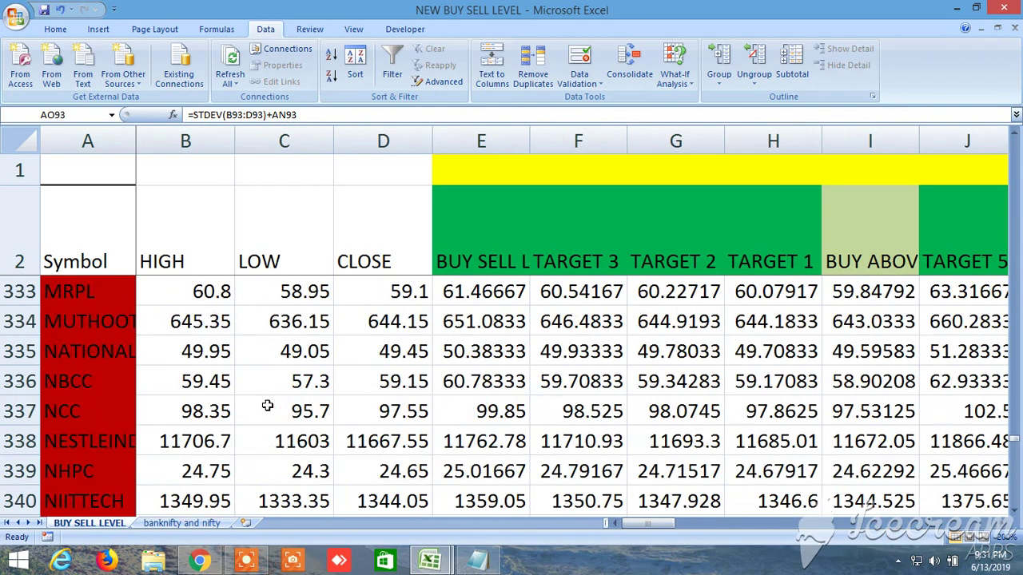
{"action": "scroll", "coordinate": [490, 452], "scroll_direction": "down", "scroll_amount": 3}
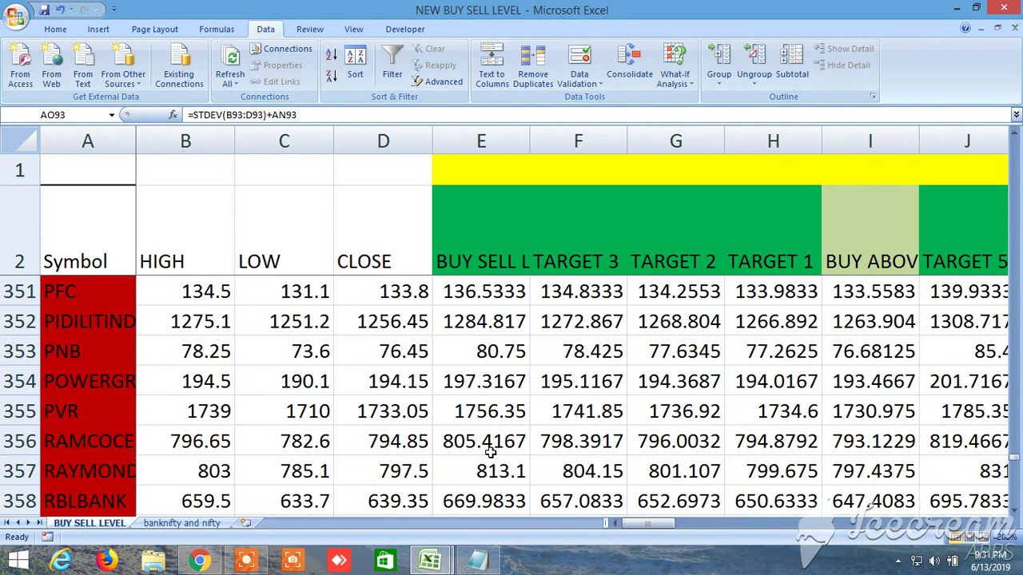
{"action": "scroll", "coordinate": [539, 481], "scroll_direction": "up", "scroll_amount": 3}
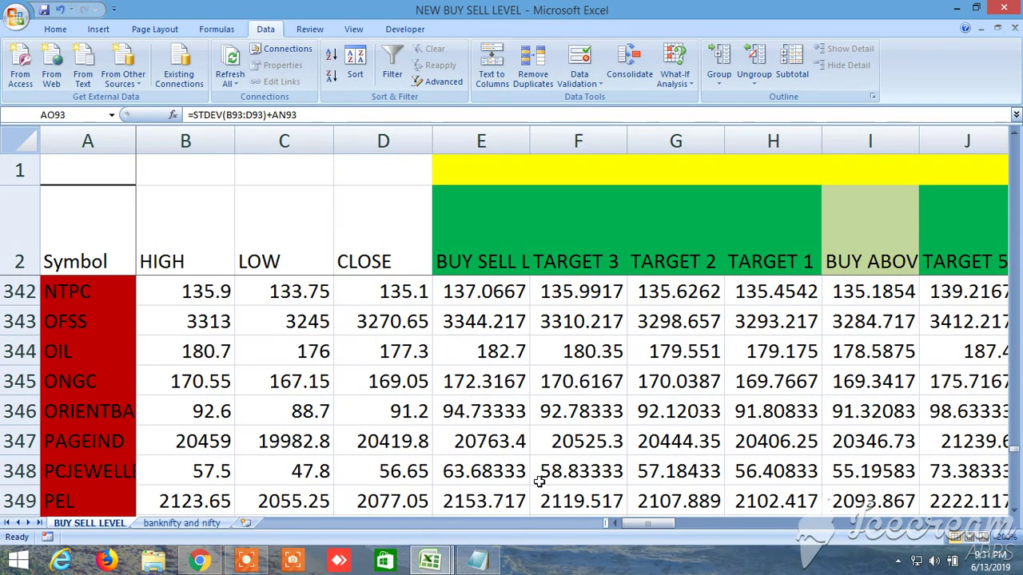
{"action": "scroll", "coordinate": [538, 481], "scroll_direction": "down", "scroll_amount": 9}
{"action": "scroll", "coordinate": [539, 481], "scroll_direction": "up", "scroll_amount": 2}
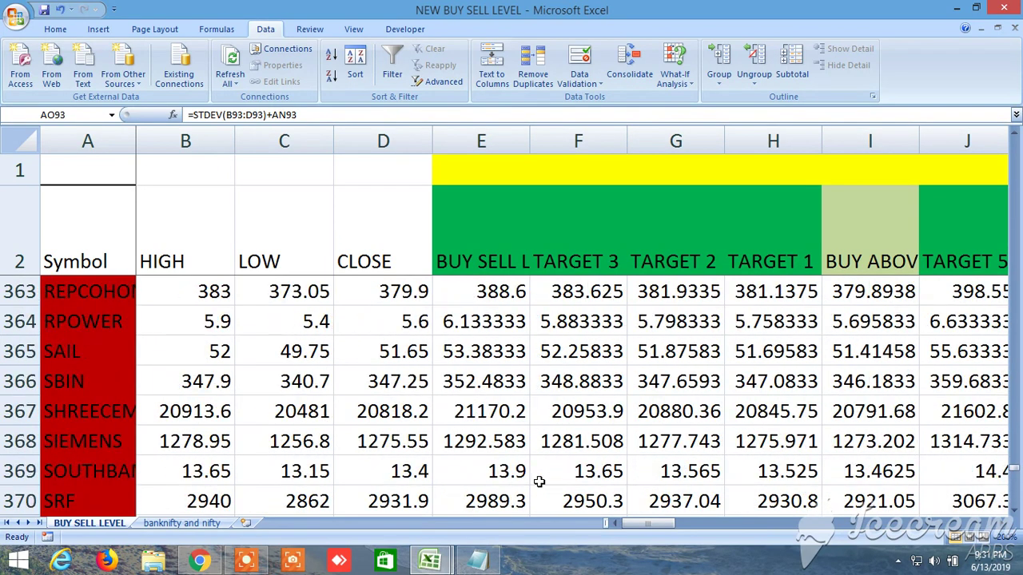
{"action": "scroll", "coordinate": [539, 481], "scroll_direction": "up", "scroll_amount": 1}
{"action": "left_click_drag", "start_coordinate": [671, 530], "coordinate": [608, 521]}
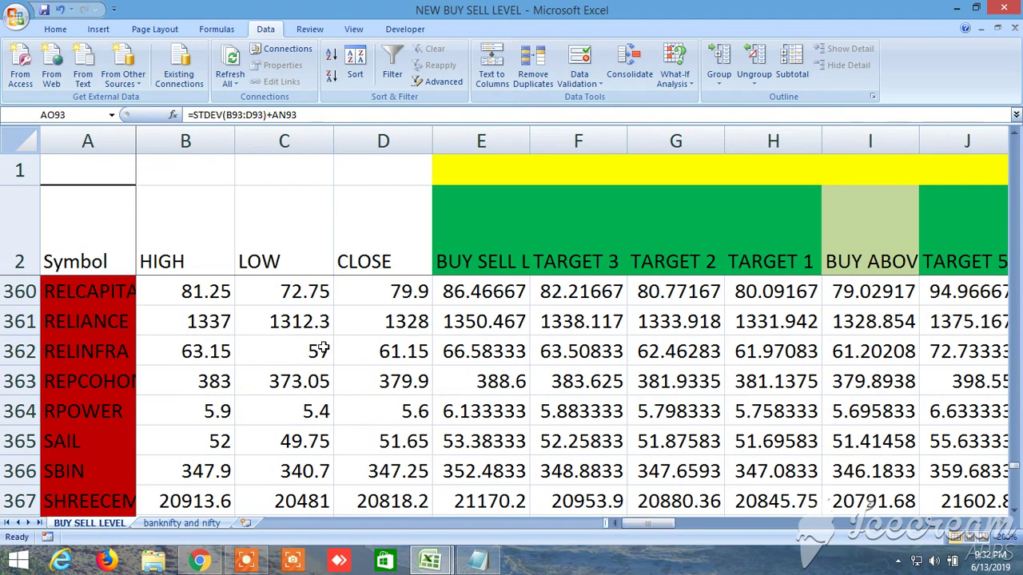
Switch to the NEW BUY SELL LEVELS note in Notepad and read its explanation of the levels through to the end.
{"action": "left_click", "coordinate": [478, 561]}
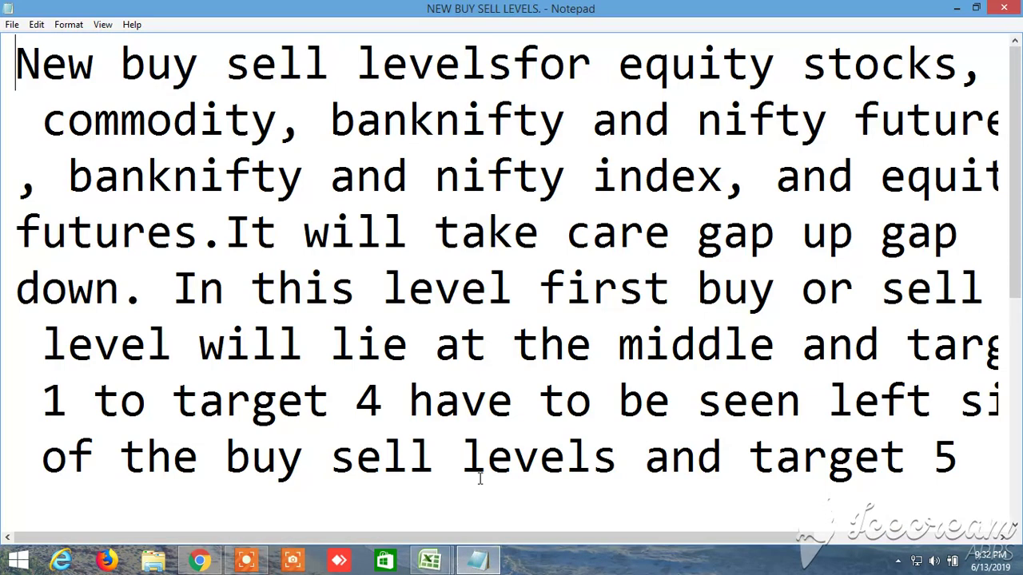
{"action": "left_click_drag", "start_coordinate": [524, 537], "coordinate": [581, 530]}
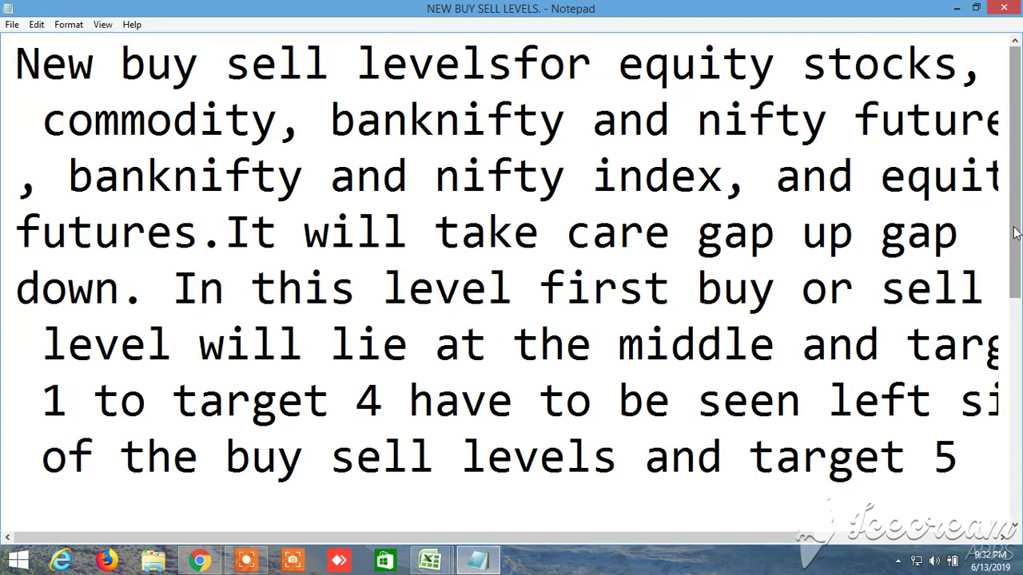
{"action": "left_click_drag", "start_coordinate": [1016, 175], "coordinate": [1009, 414]}
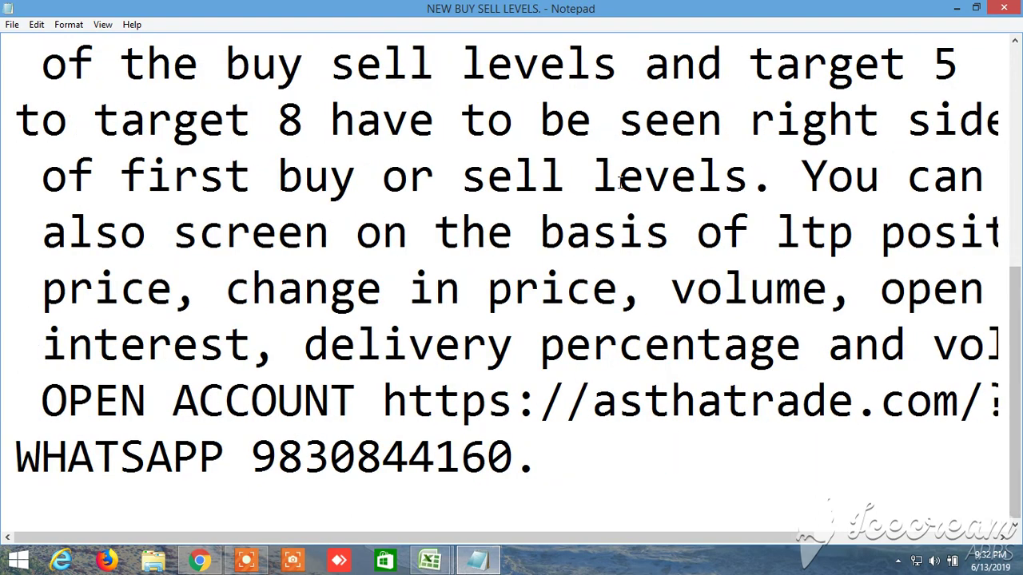